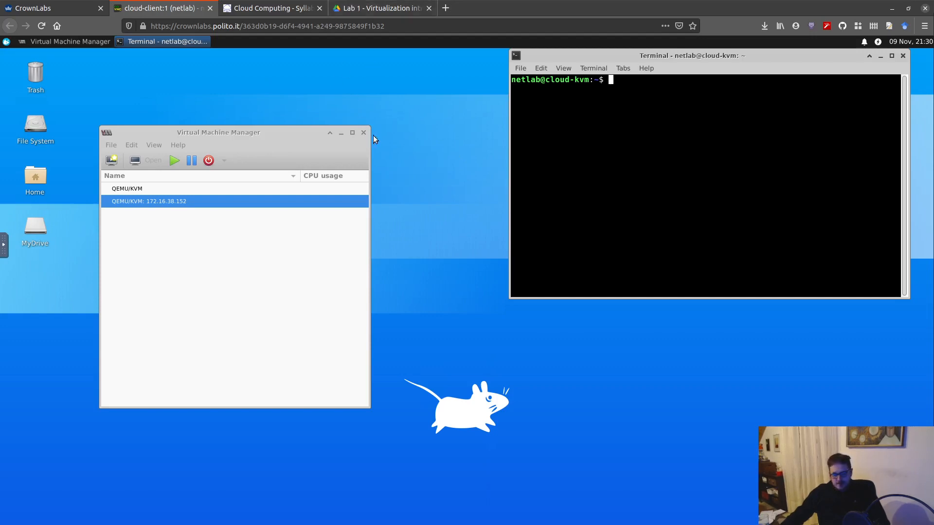
Check the running KVM lab's entry on the CrownLabs dashboard and return to the cloud-client desktop.
left_click(41, 11)
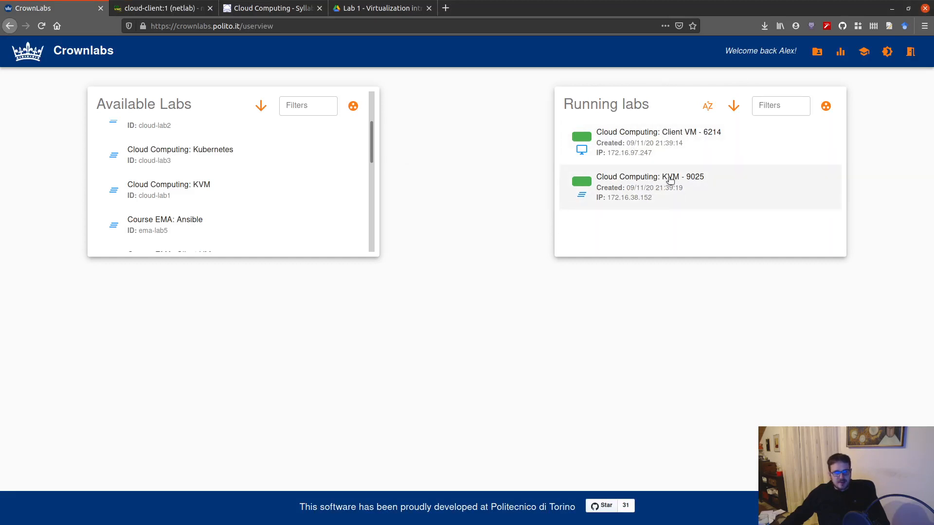
left_click(161, 8)
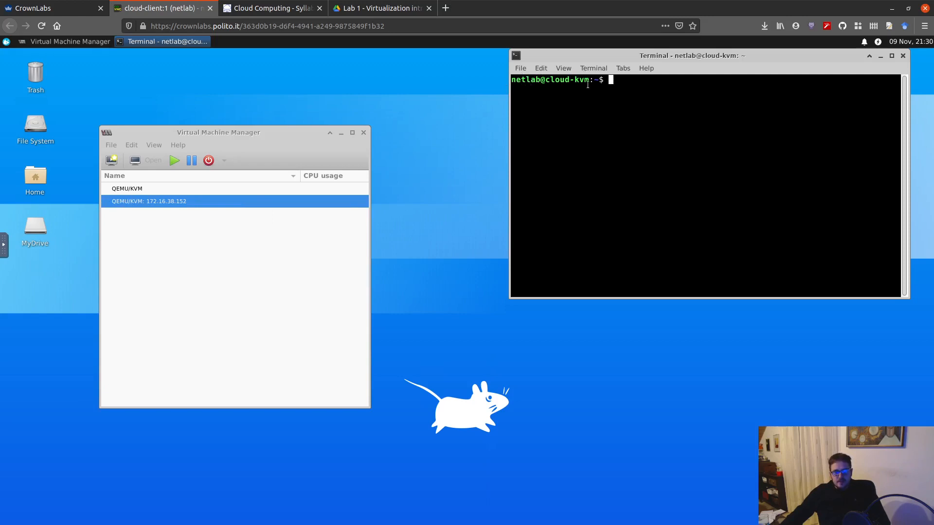
type("exit")
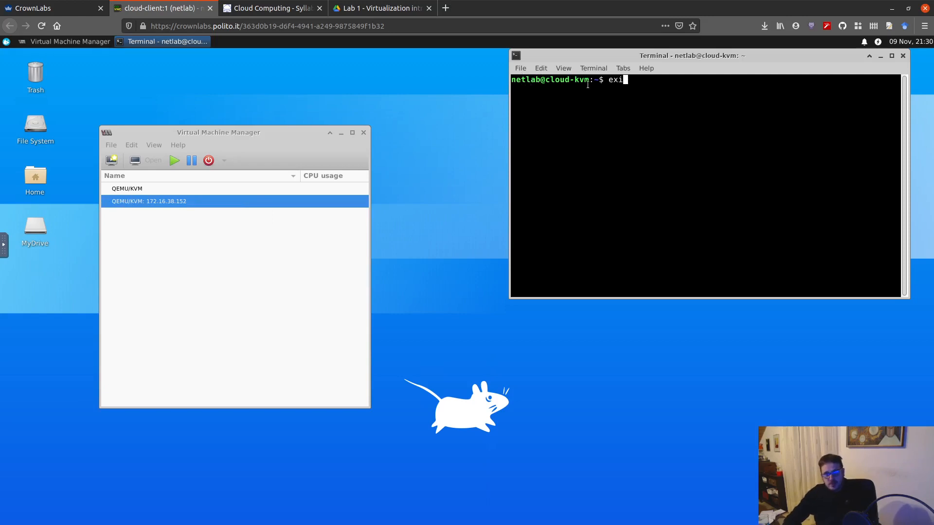
key("Return")
key("Up")
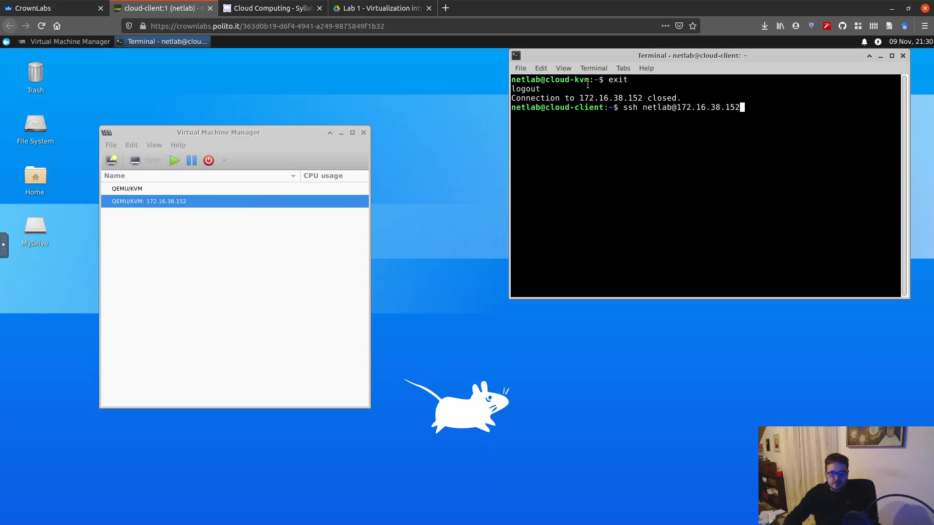
key("Return")
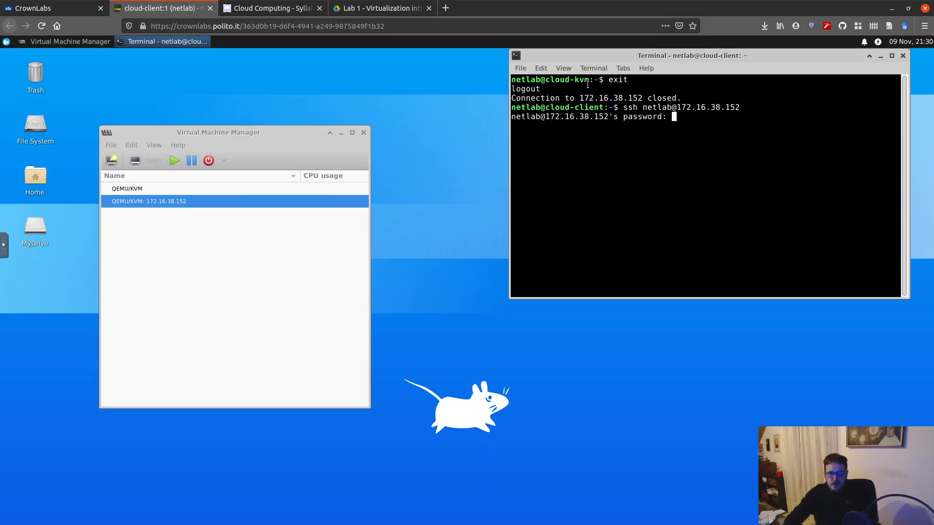
key("Return")
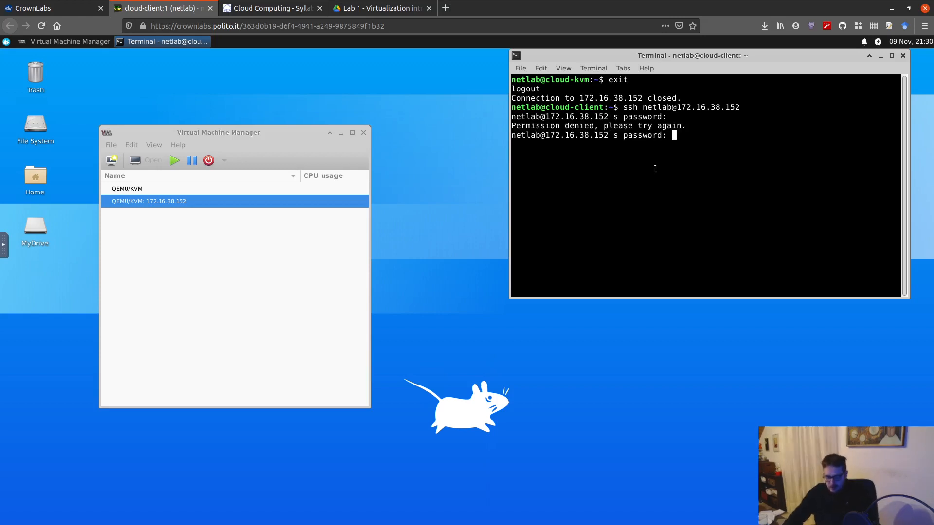
key("Return")
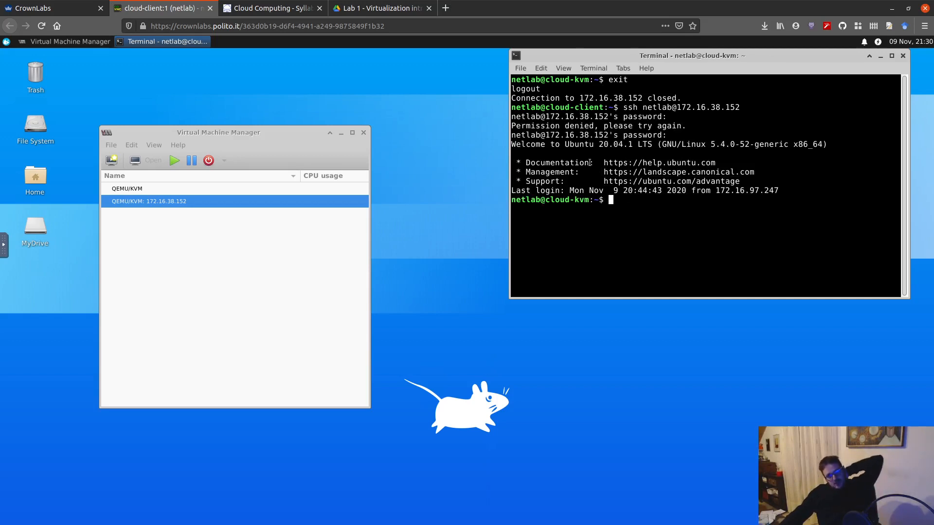
Clear the terminal output of the remote session.
type("cle")
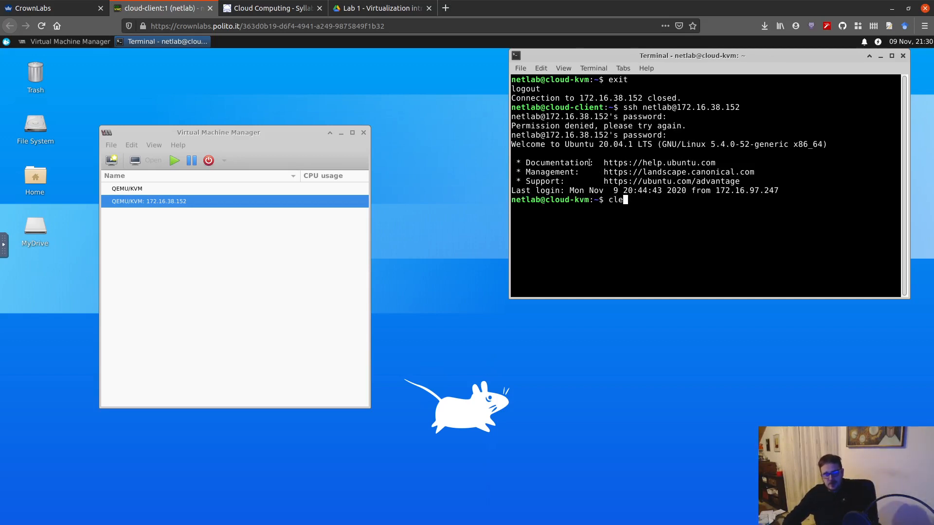
type("ar")
key("Return")
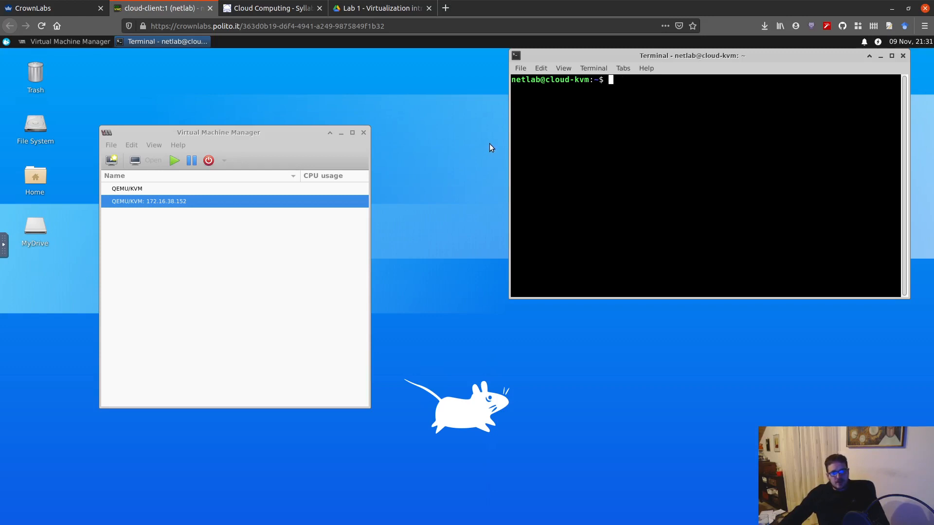
Open the connection details of the QEMU/KVM: 172.16.38.152 host and show the overview.
left_click(111, 145)
left_click(112, 147)
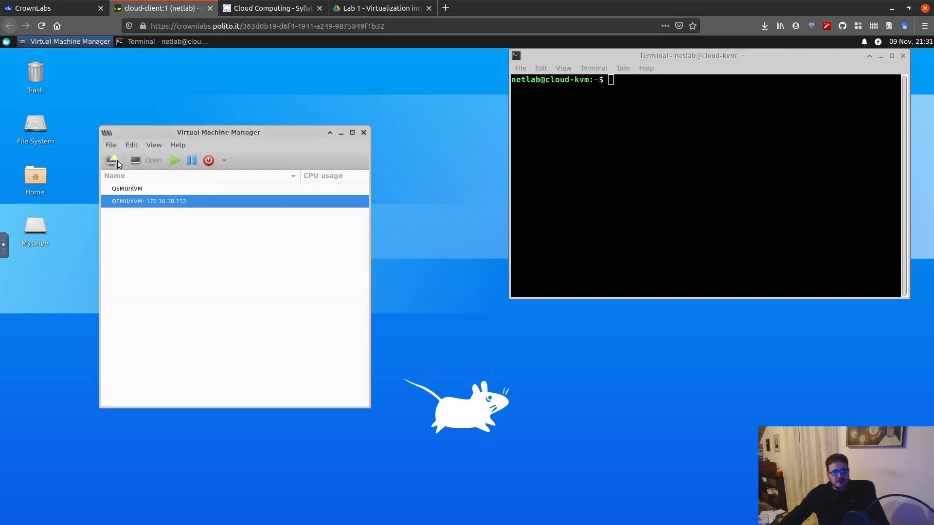
right_click(148, 203)
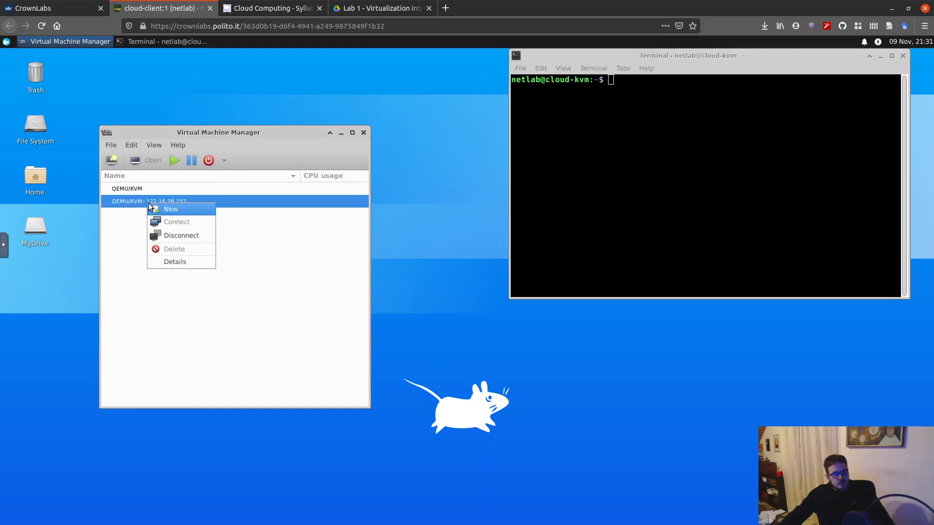
left_click(201, 263)
left_click_drag(656, 232, 417, 195)
left_click(180, 217)
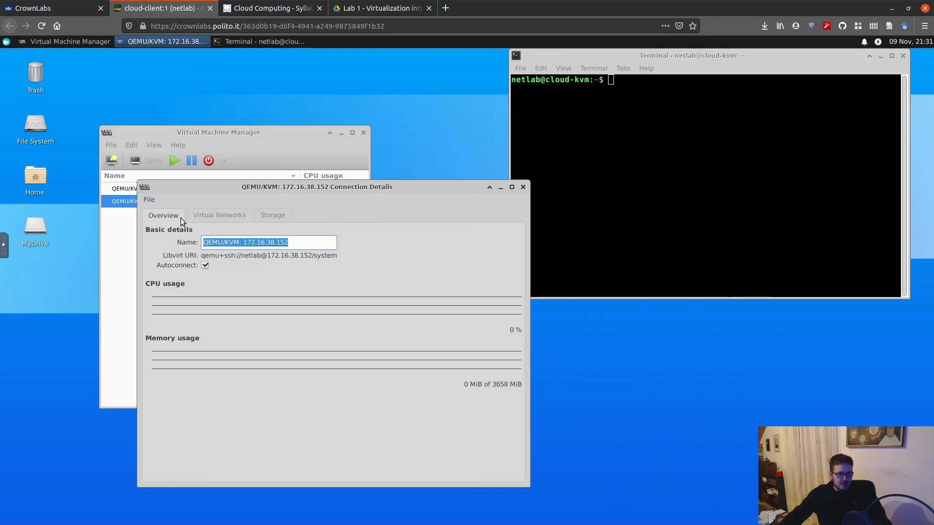
Examine the default virtual network's configuration details and its XML definition.
left_click(214, 215)
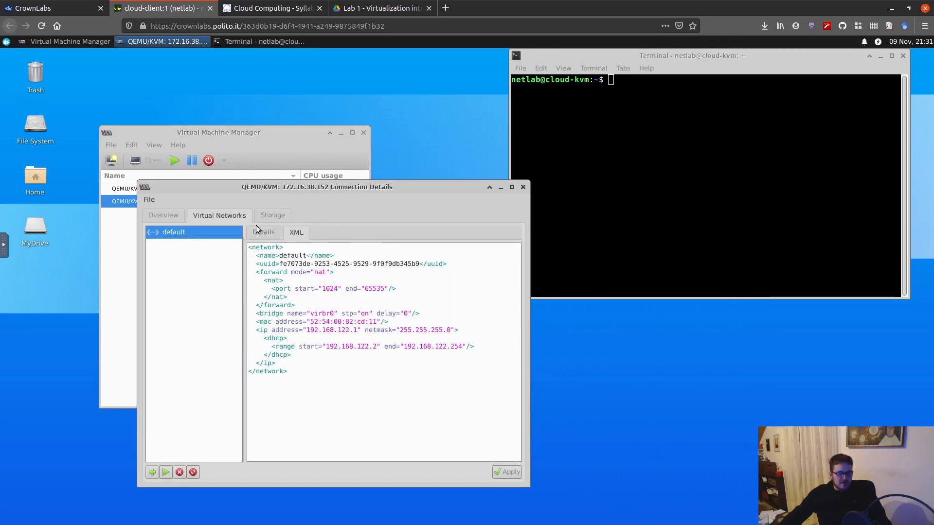
left_click(258, 231)
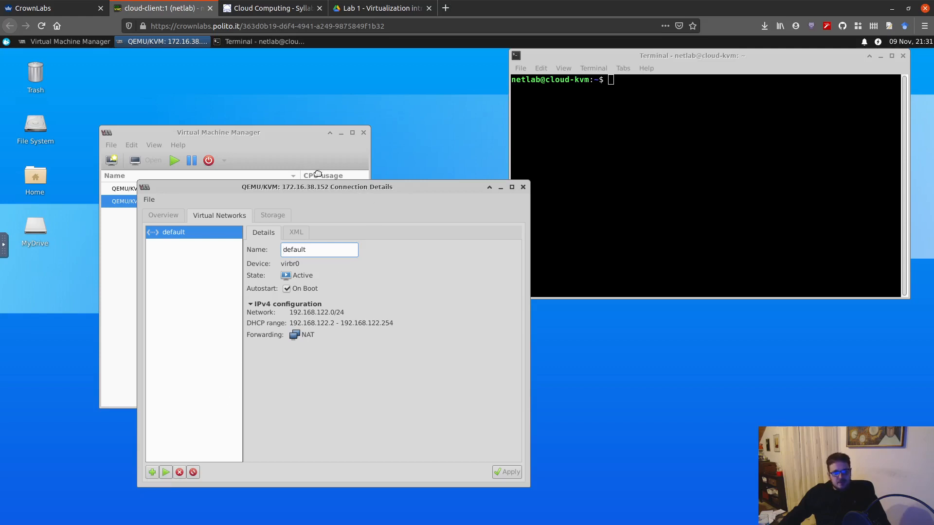
left_click_drag(364, 187, 309, 170)
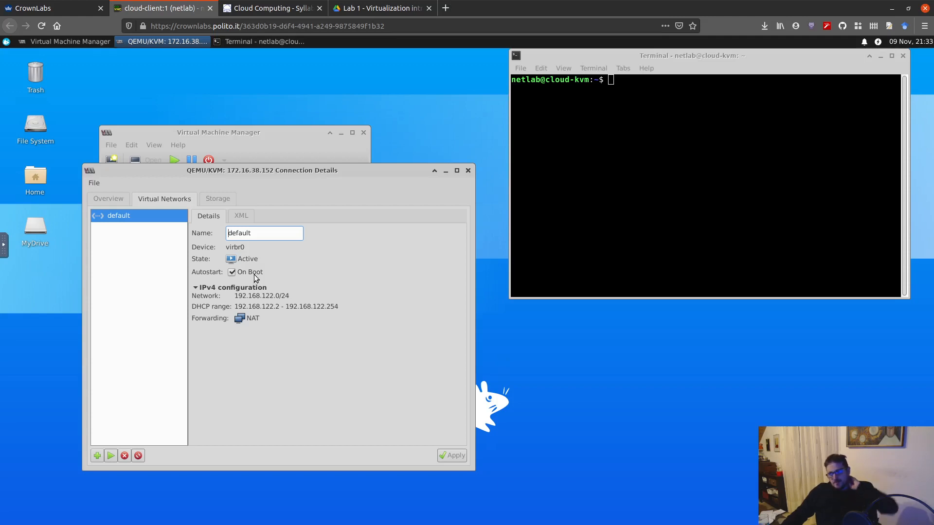
left_click(241, 216)
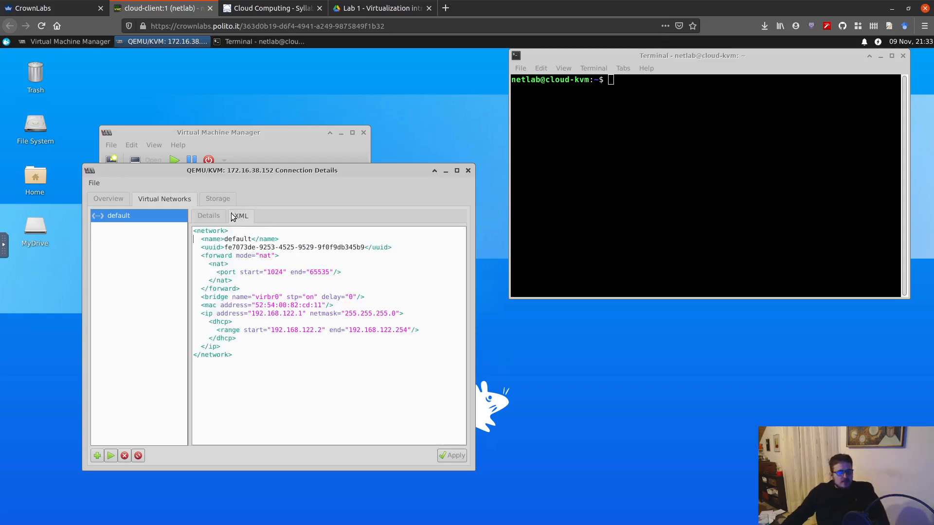
left_click(215, 219)
left_click(242, 222)
left_click(210, 216)
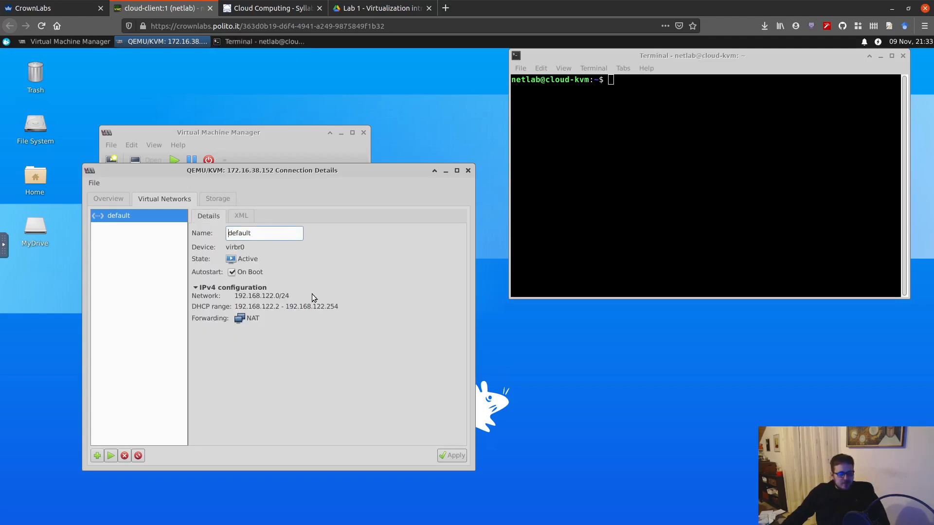
Print the default network's XML definition in the terminal with virsh net-dumpxml default.
left_click(628, 153)
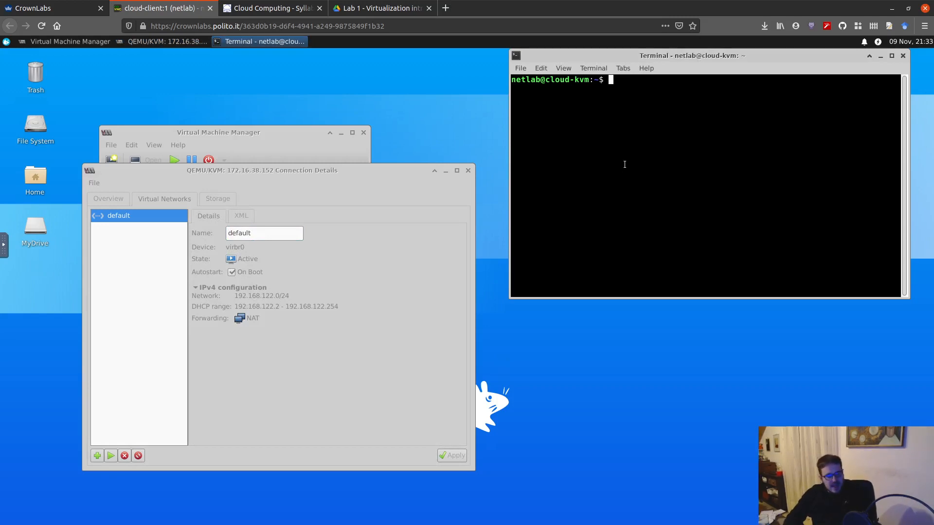
type("virsh")
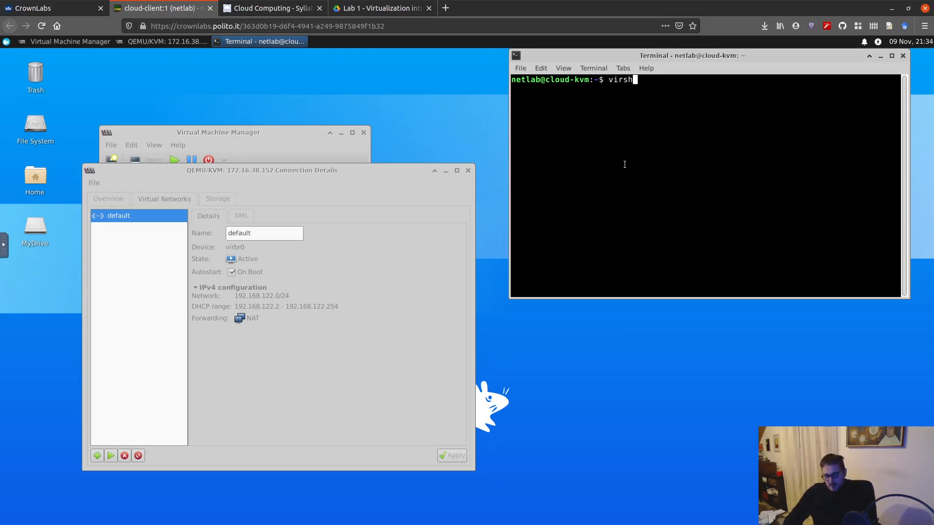
type("net-de")
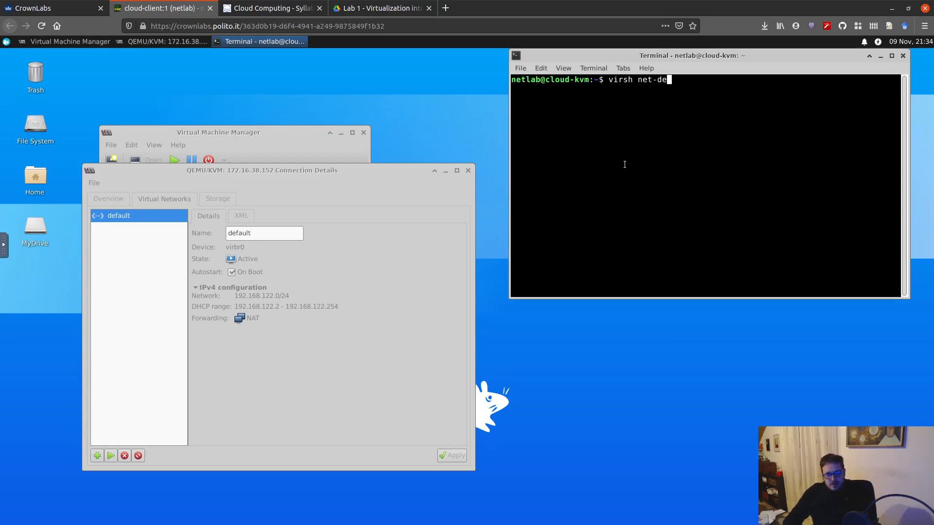
key("Tab")
key("Tab")
key("Tab")
key("Tab")
type("u")
key("Tab")
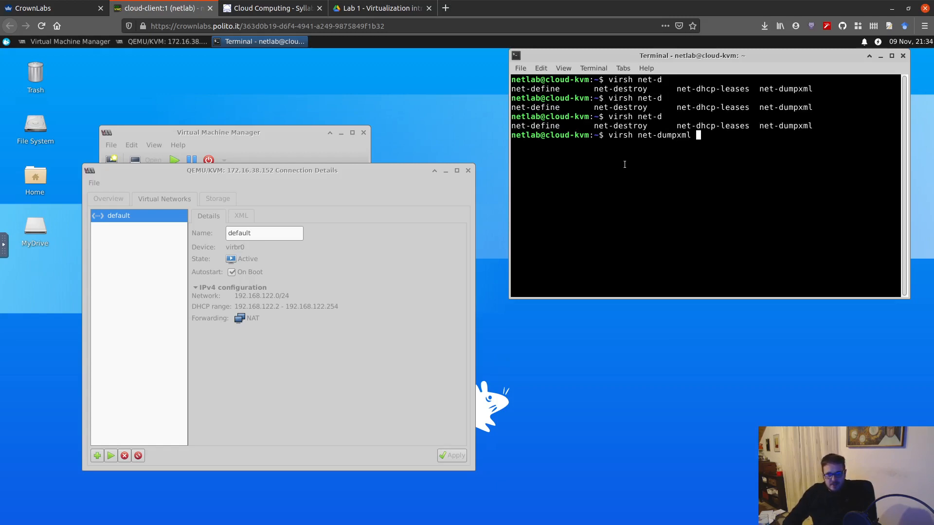
key("Return")
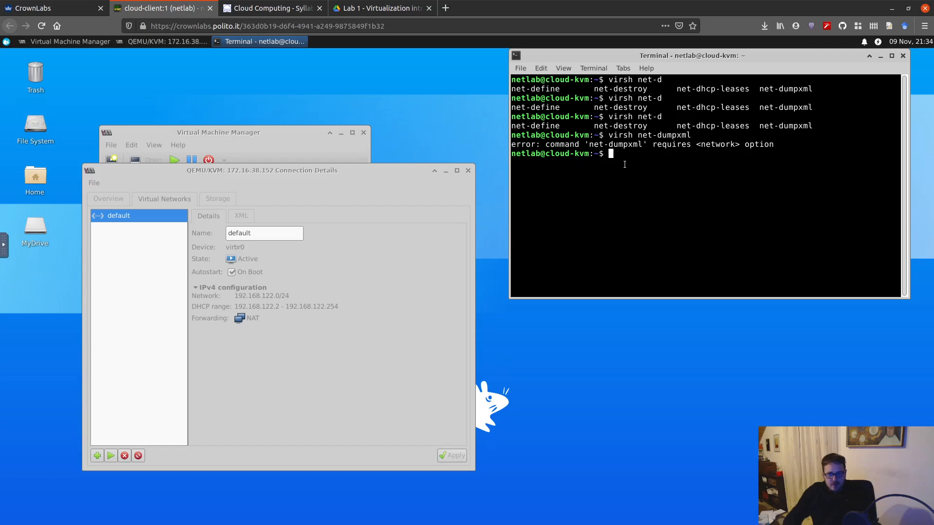
key("Up")
type("default")
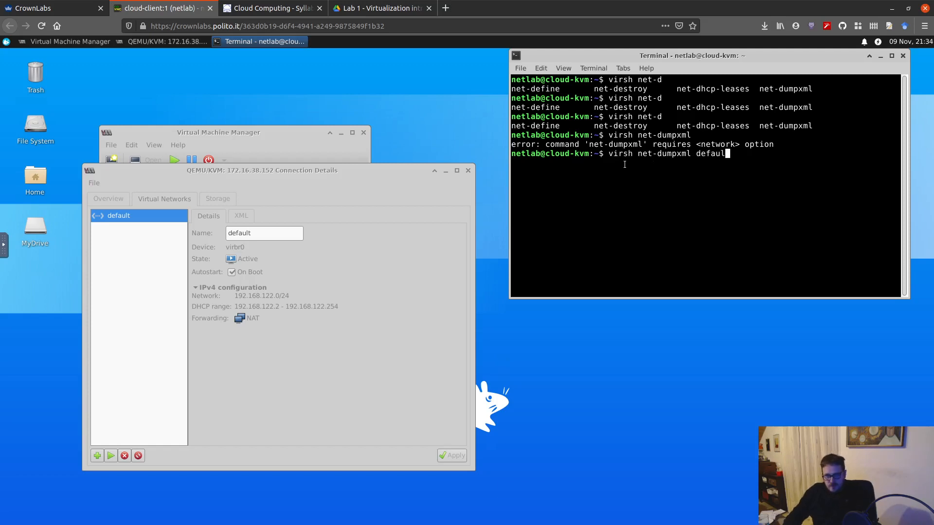
key("Return")
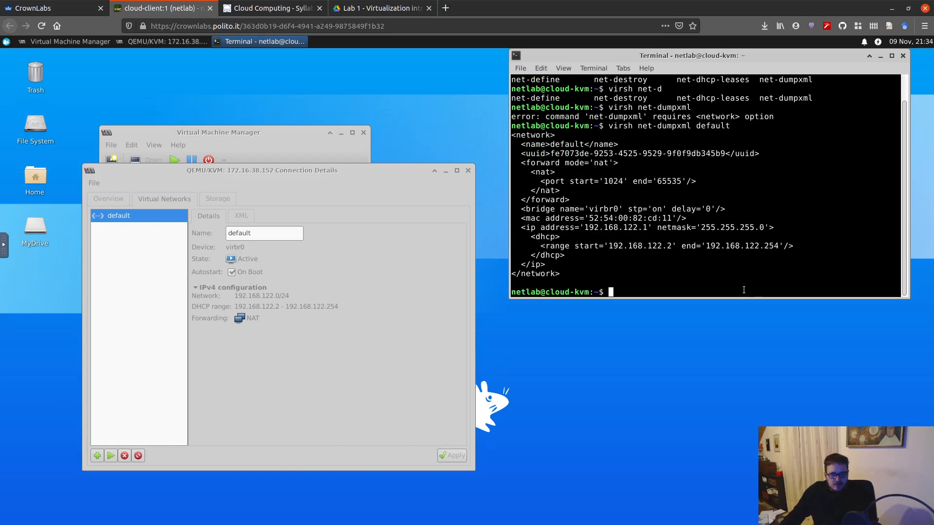
List the host's virtual networks in the terminal with virsh net-list.
type("v")
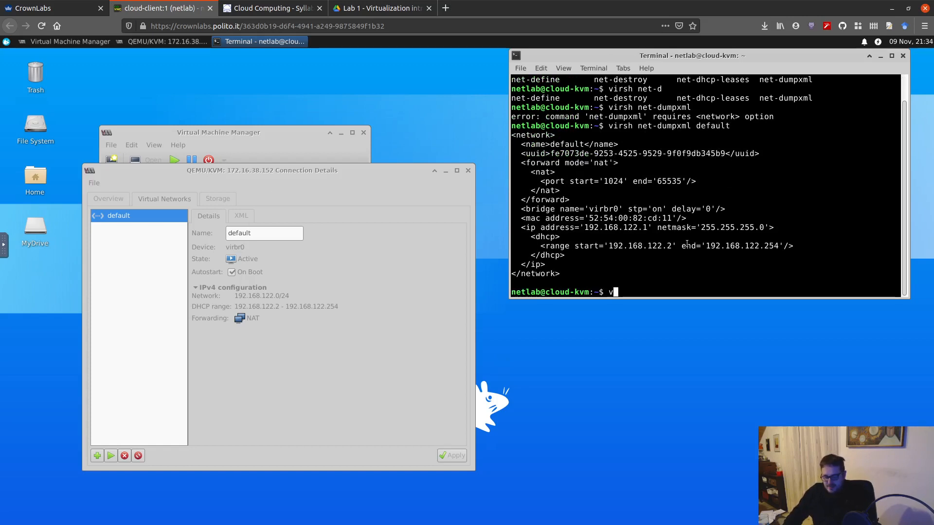
type("irsh net")
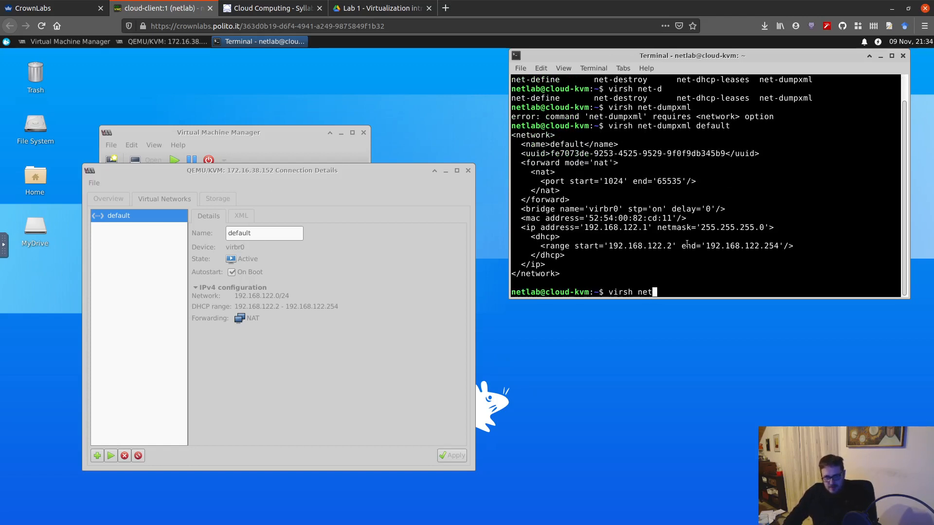
type("-list")
key("Return")
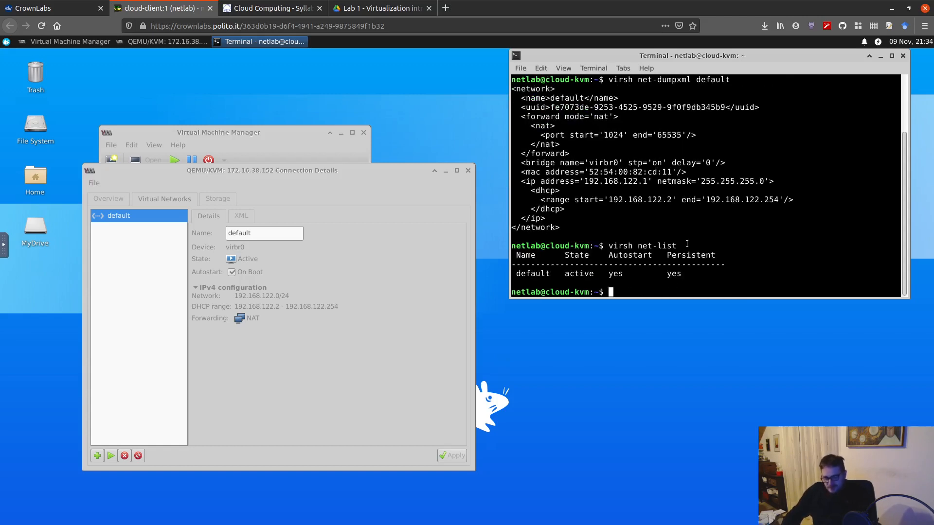
Start the interactive virsh shell and bring up the list of its available commands.
key("Up")
key("BackSpace")
key("BackSpace")
key("BackSpace")
key("BackSpace")
key("BackSpace")
key("BackSpace")
key("BackSpace")
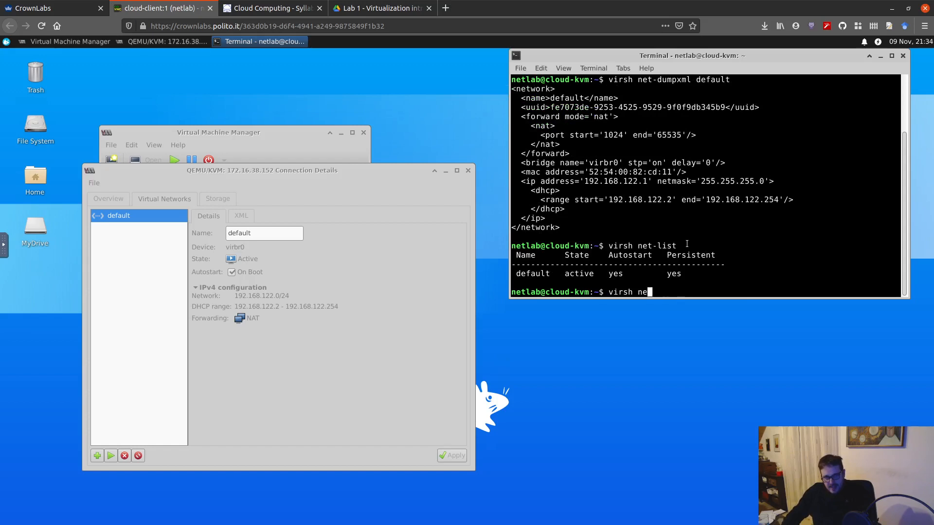
key("BackSpace")
key("BackSpace")
key("BackSpace")
key("Return")
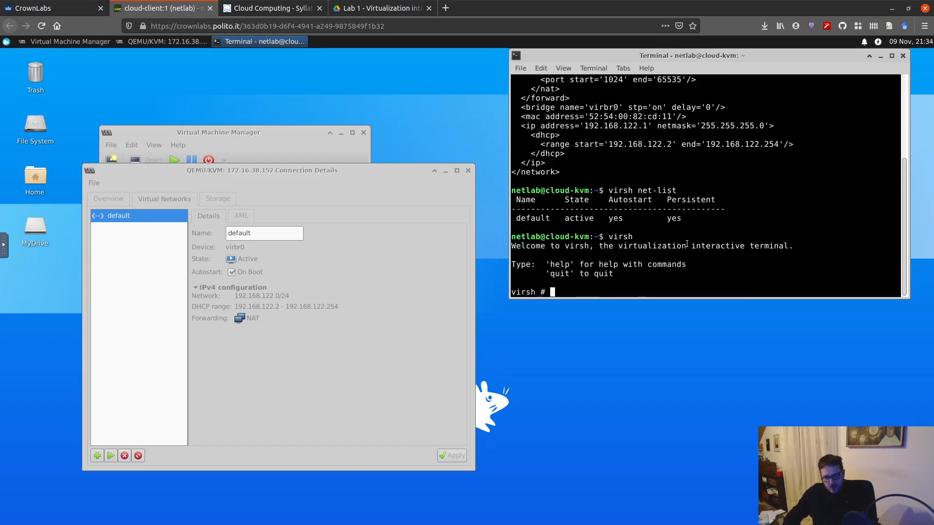
key("Tab")
key("Tab")
key("y")
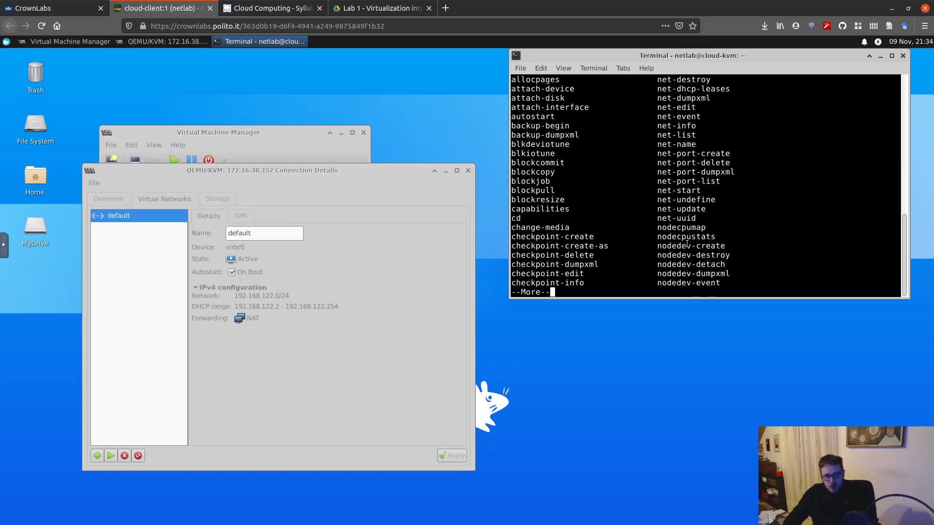
key("q")
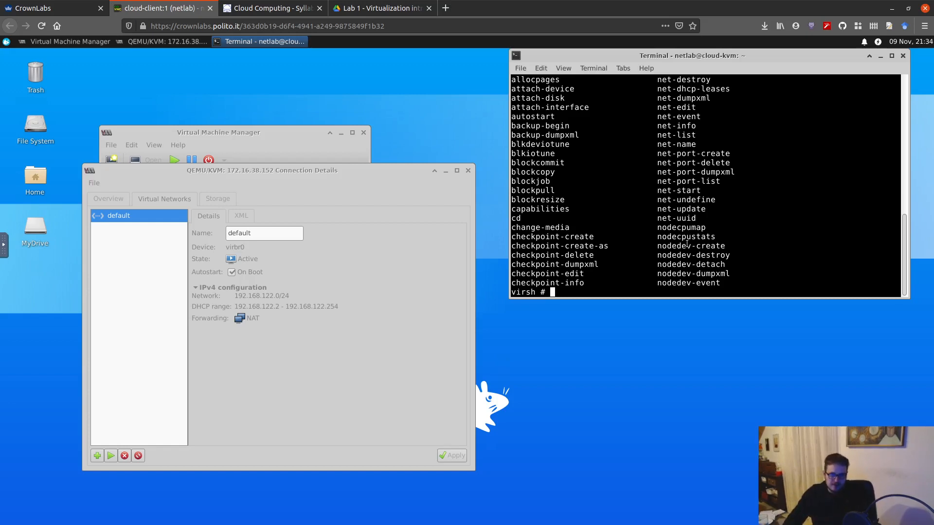
Exit the virsh shell and run virsh net-list from the normal prompt.
type("exit")
key("Return")
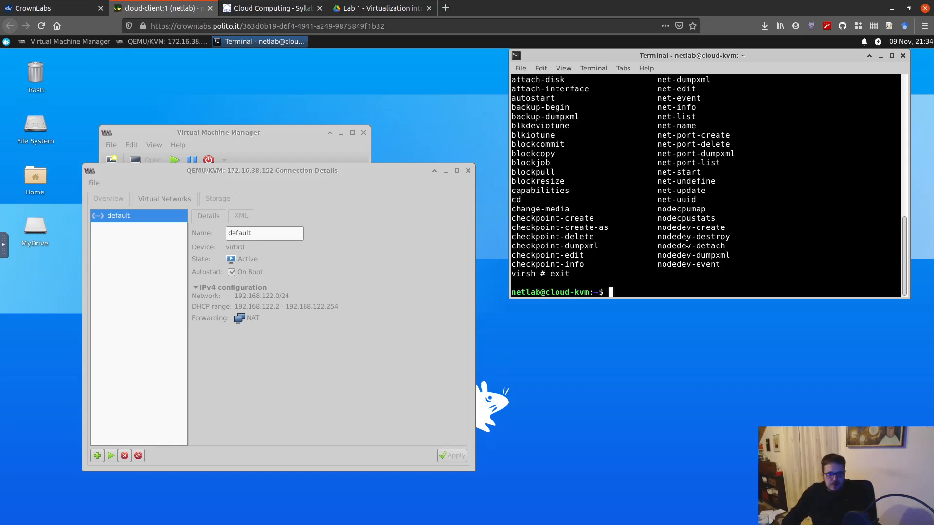
type("virsh net-list")
key("Return")
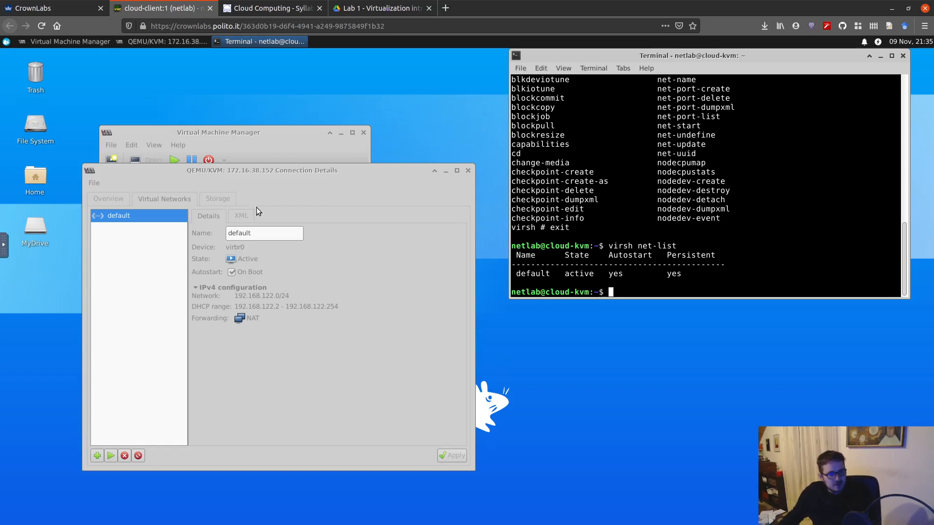
Show the default network's XML definition and place the cursor in its forward mode value.
left_click(238, 215)
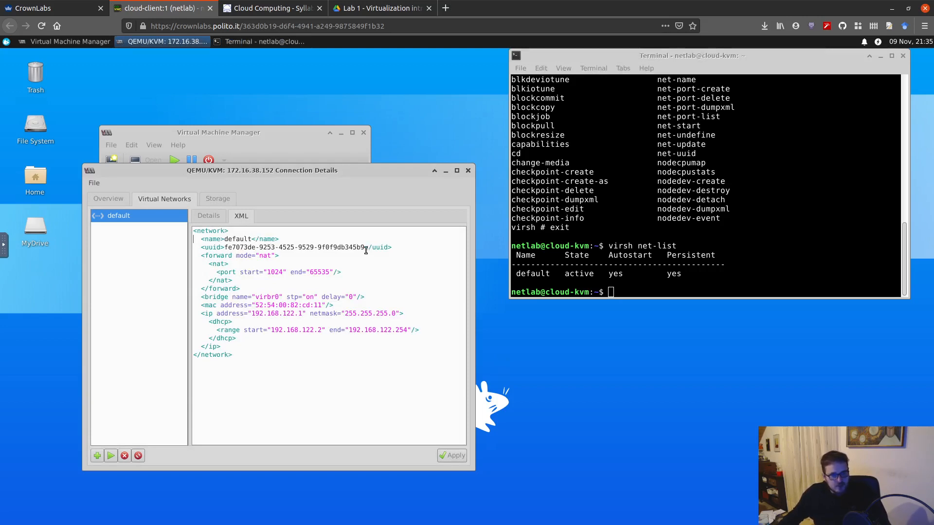
left_click(260, 256)
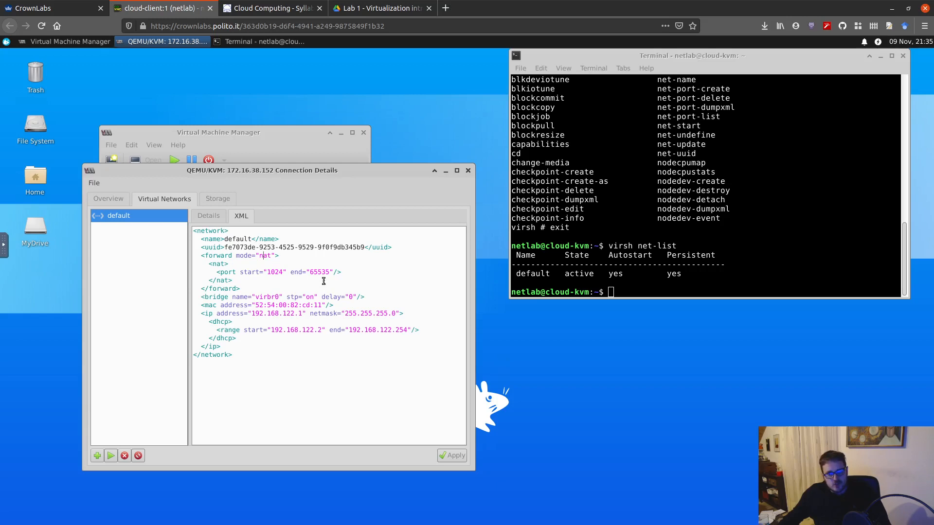
Highlight the bridge name virbr0 in the default network's XML and list the host's bridges in the terminal with brctl show.
double_click(269, 298)
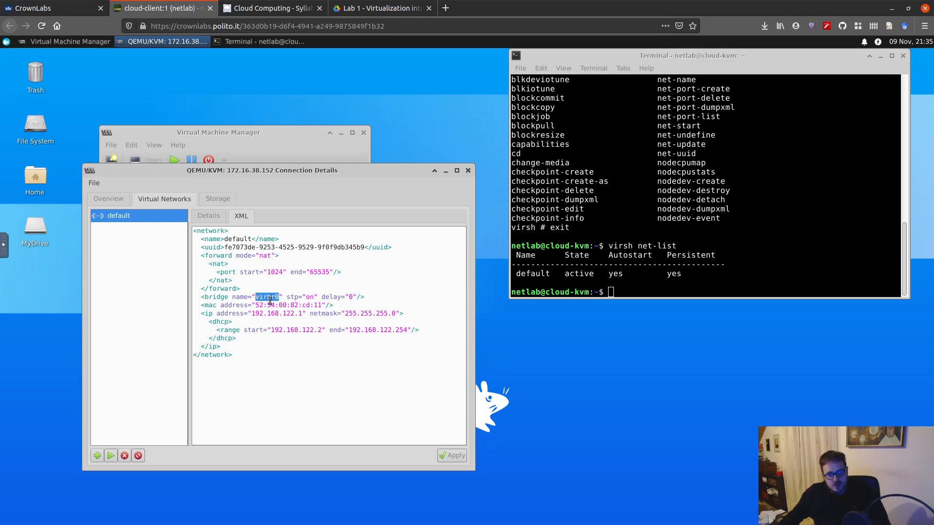
left_click(692, 261)
type("brctl sh")
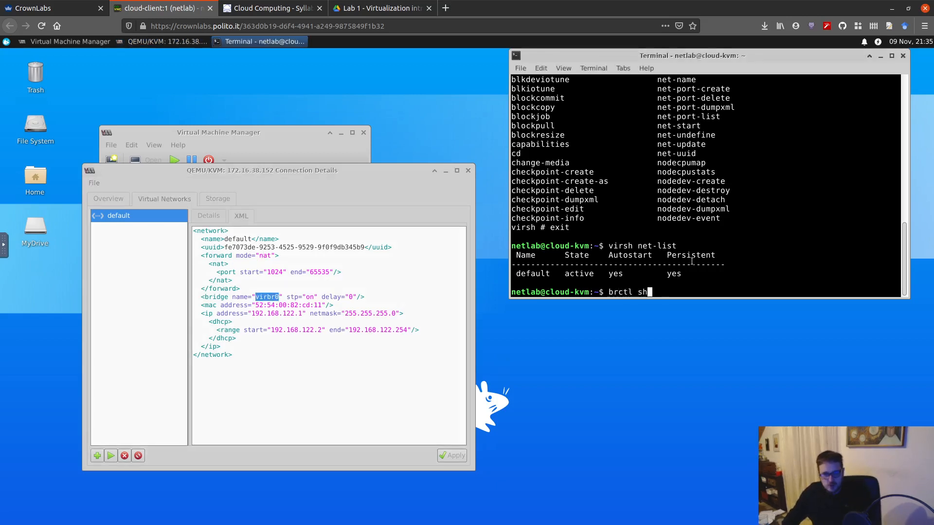
type("ow")
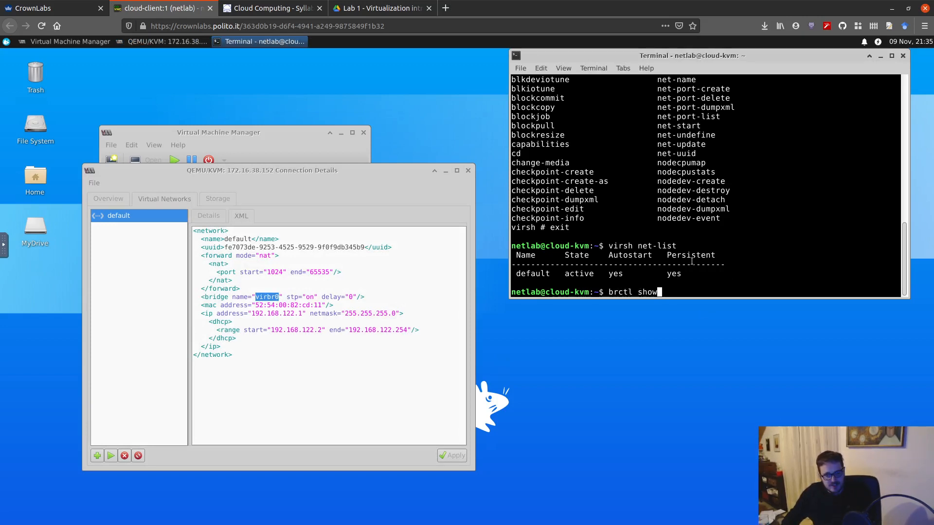
key("Return")
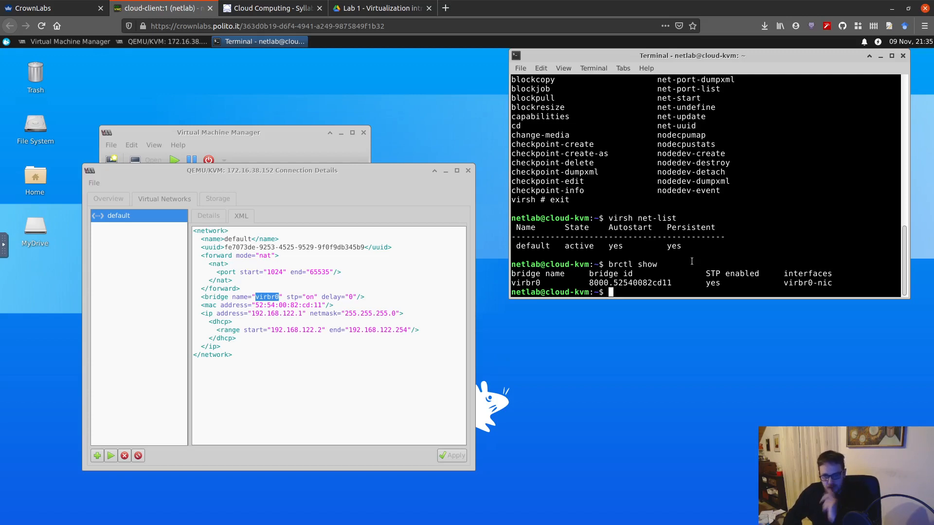
Run ip link in the terminal and highlight the MAC addresses of virbr0 and virbr0-nic.
type("ip a")
key("BackSpace")
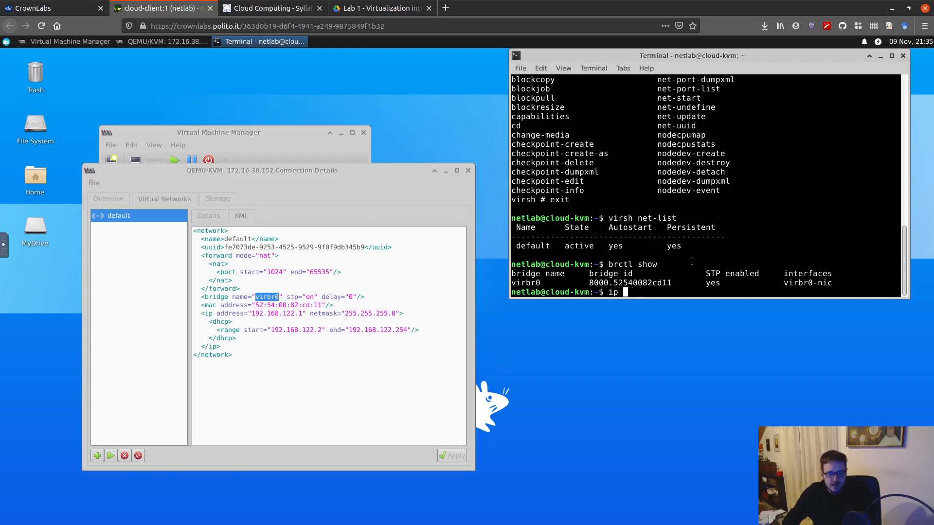
type("link")
key("Return")
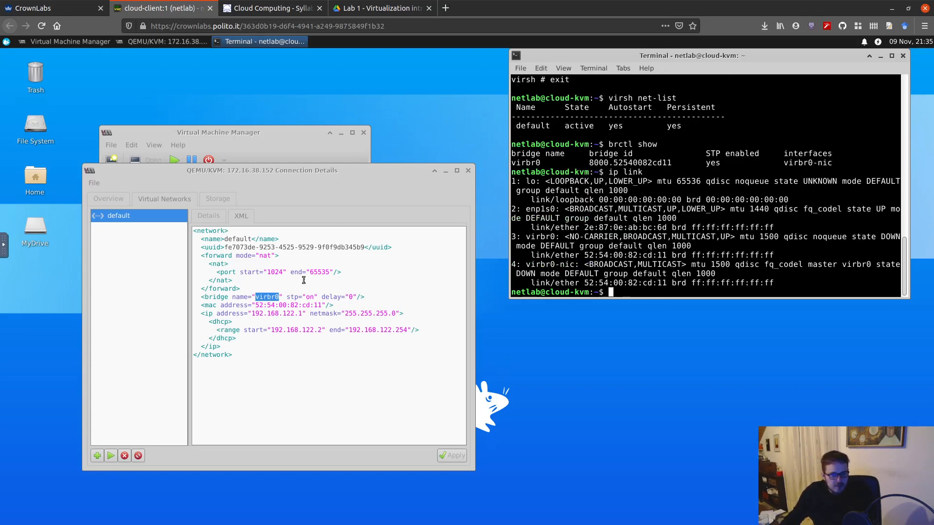
double_click(627, 255)
double_click(632, 284)
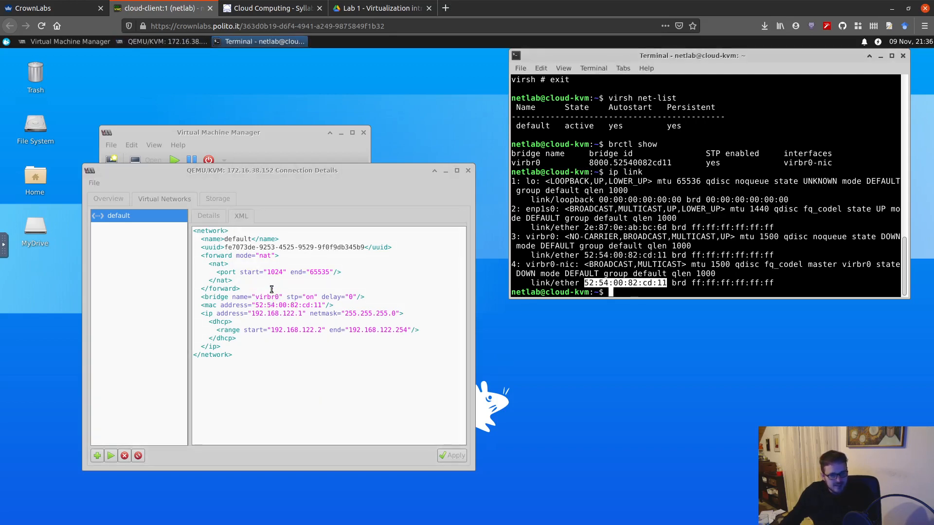
Highlight the ip element in the default network's XML, and select only its address value 192.168.122.1.
left_click_drag(413, 314, 203, 314)
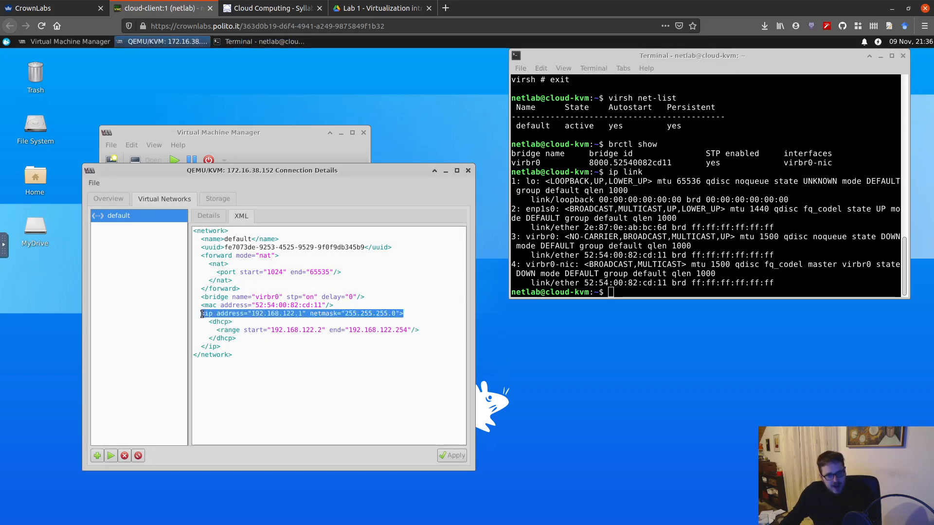
left_click(204, 314)
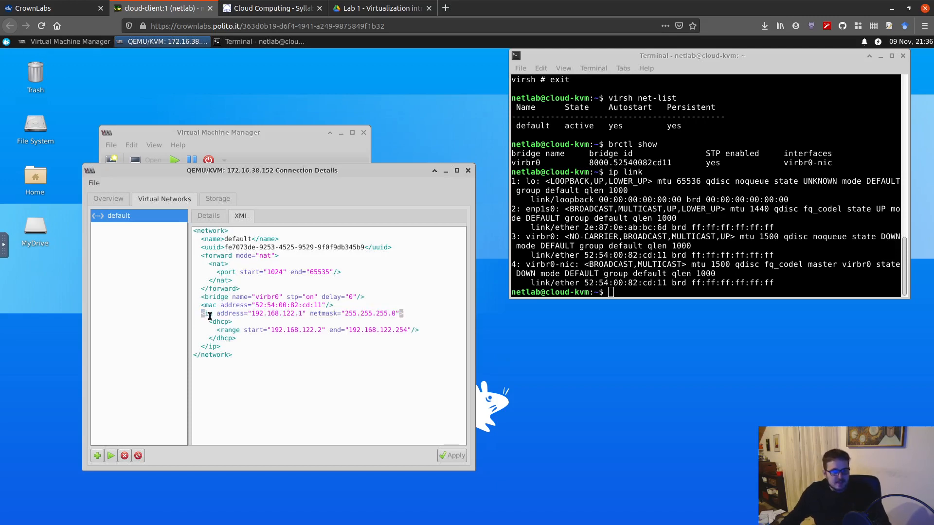
left_click(267, 304)
left_click_drag(252, 313, 302, 312)
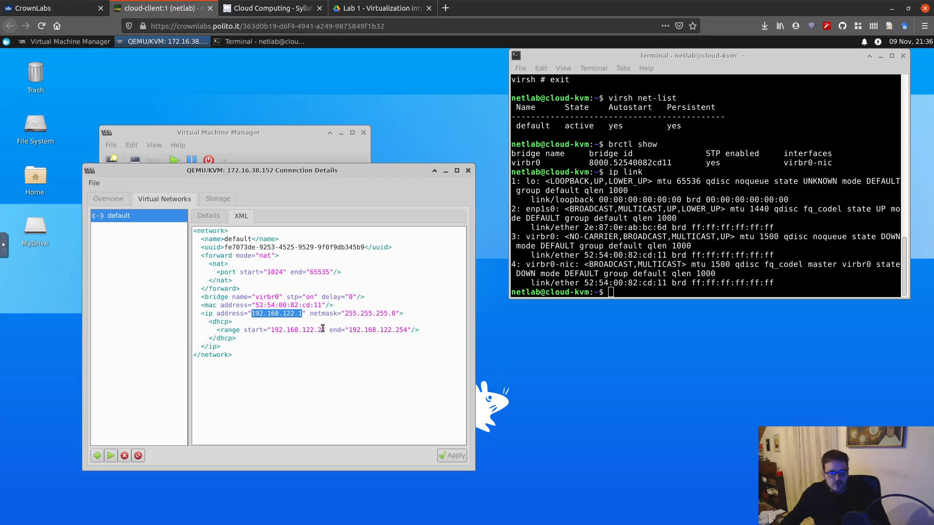
Run ip a in the terminal and highlight the virbr0 interface name and its IPv4 address.
left_click(652, 263)
type("i")
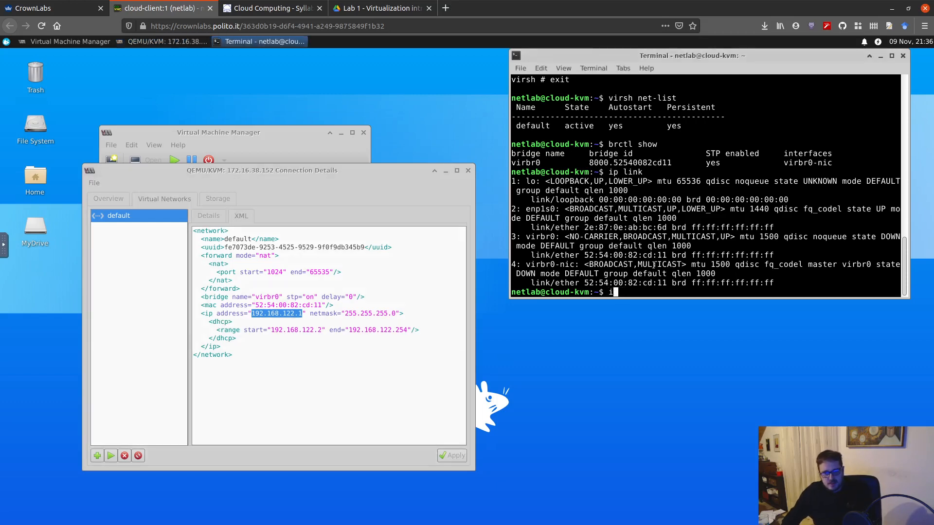
type("p a")
key("Return")
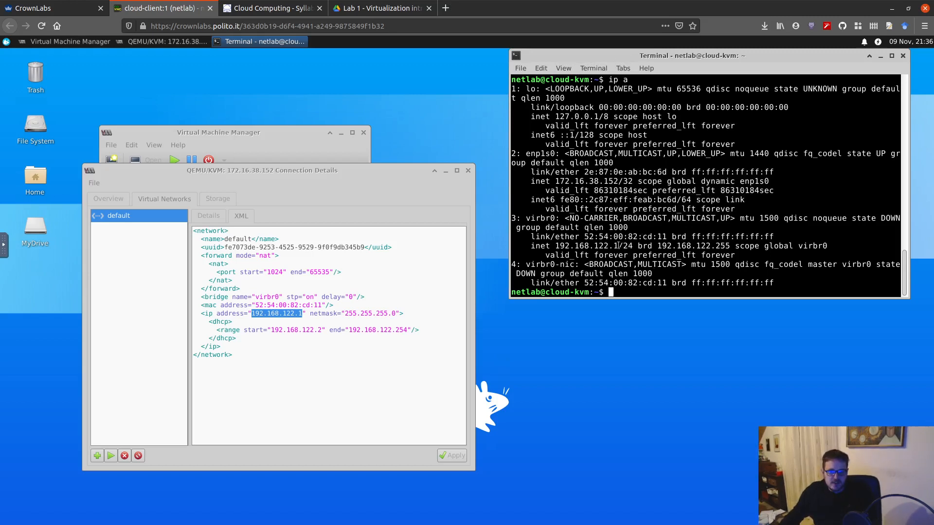
left_click_drag(615, 246, 553, 248)
left_click(551, 249)
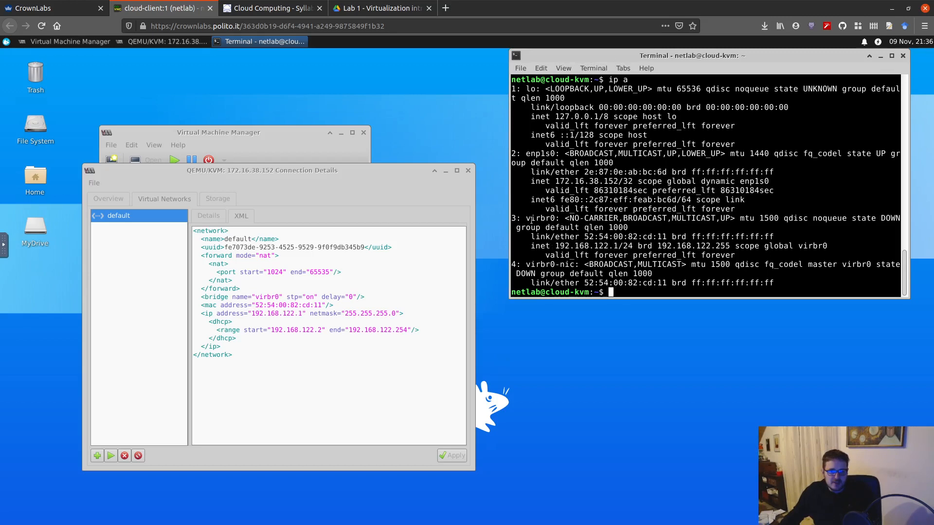
double_click(535, 218)
left_click_drag(556, 251, 608, 251)
left_click(601, 246)
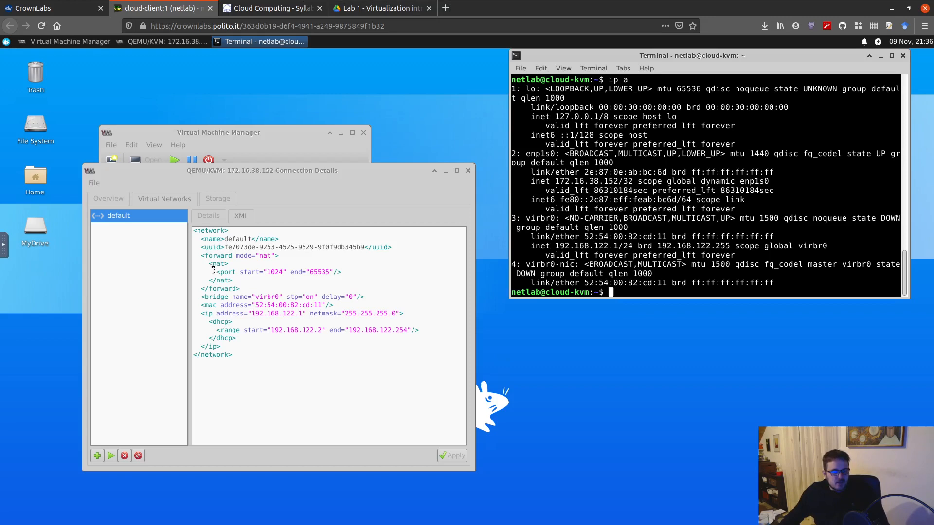
Return to the default network's details, start creating a new virtual network and examine the available network modes.
left_click(215, 218)
left_click(214, 217)
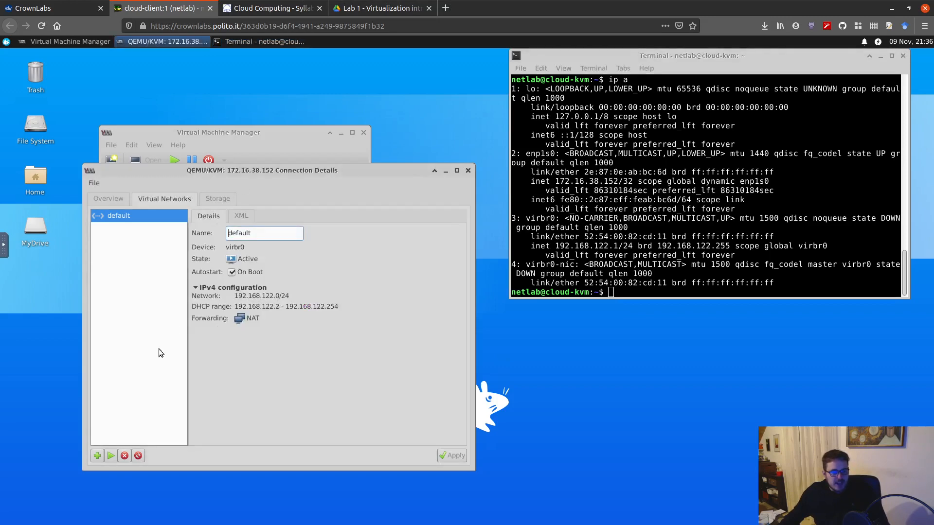
left_click(97, 455)
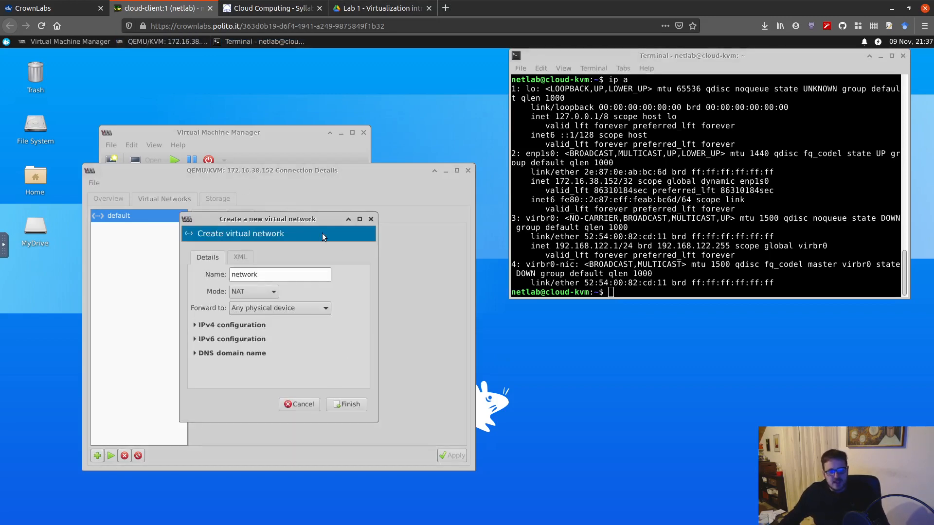
double_click(257, 274)
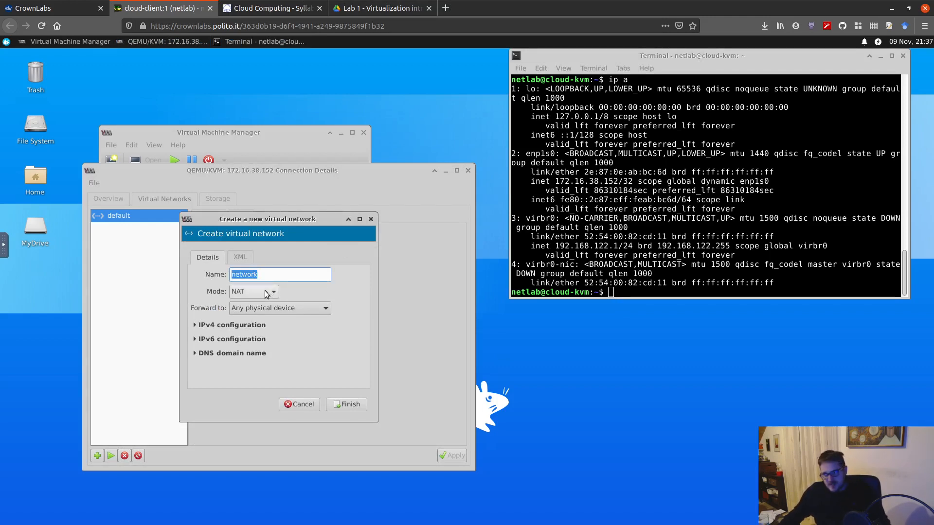
left_click(267, 293)
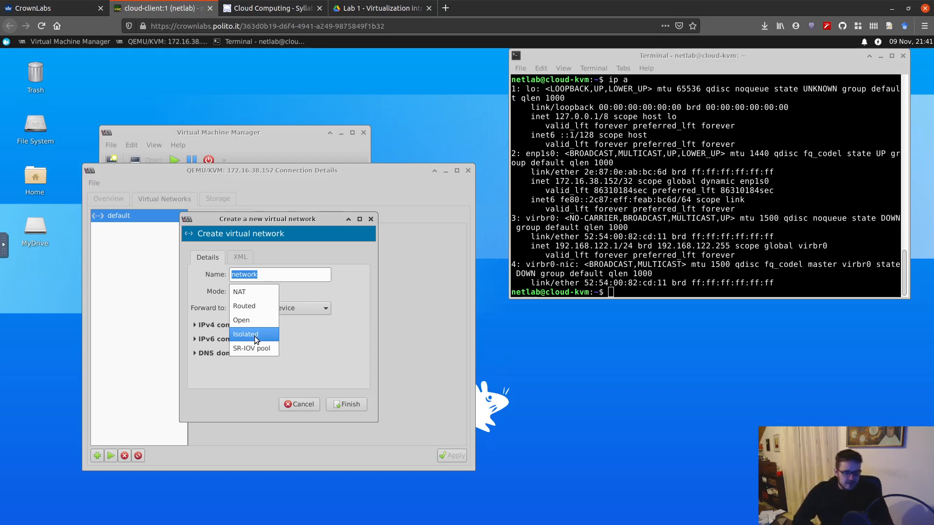
left_click(211, 368)
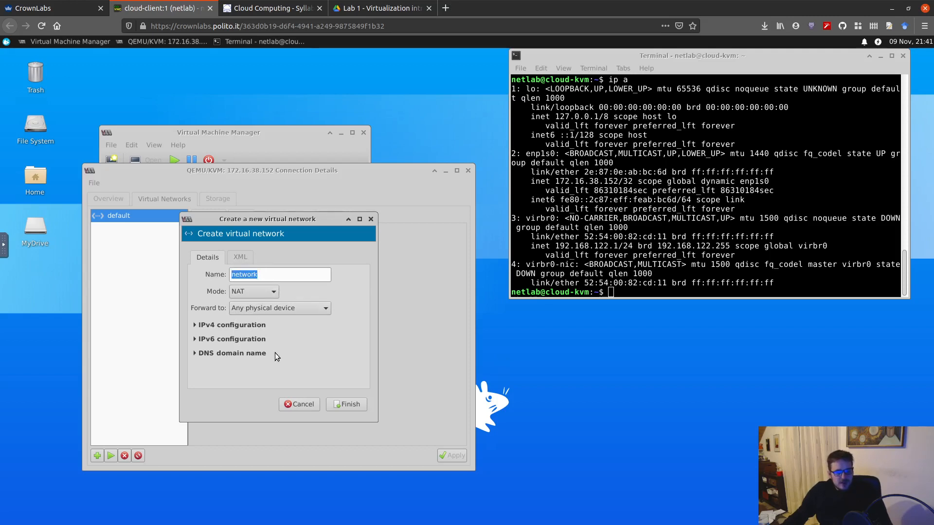
Switch to the Lab 1 - Virtualization intro PDF and review the default network parameters and section 5.7.2 on creating a new virtual network.
left_click(369, 8)
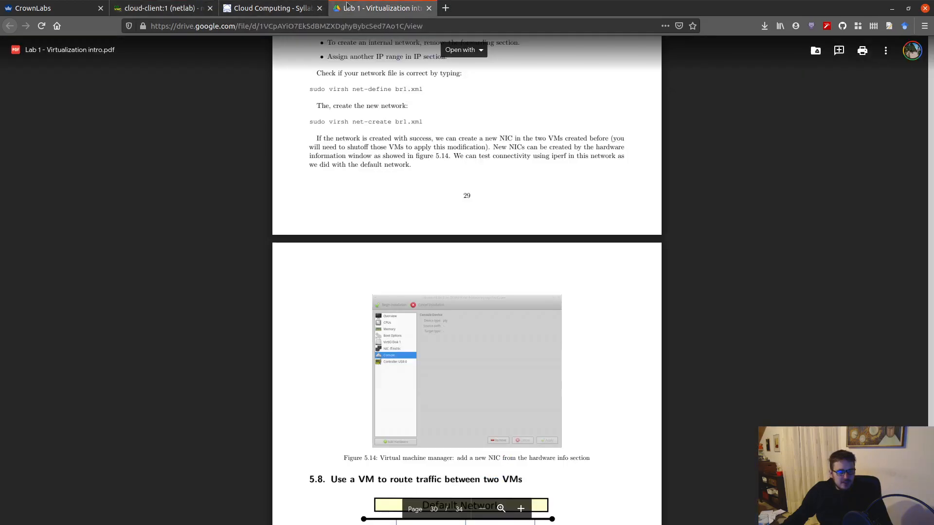
scroll(714, 52, "down", 10)
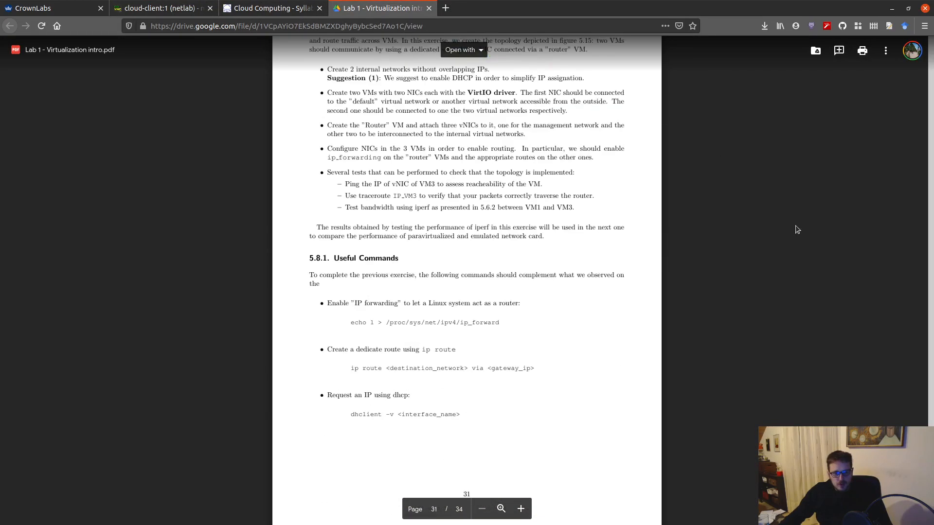
scroll(749, 260, "up", 20)
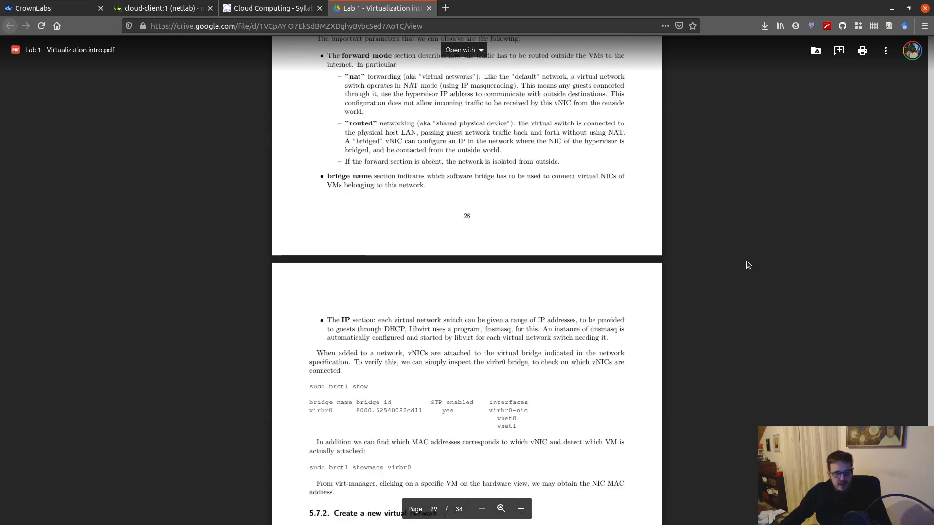
scroll(744, 265, "up", 2)
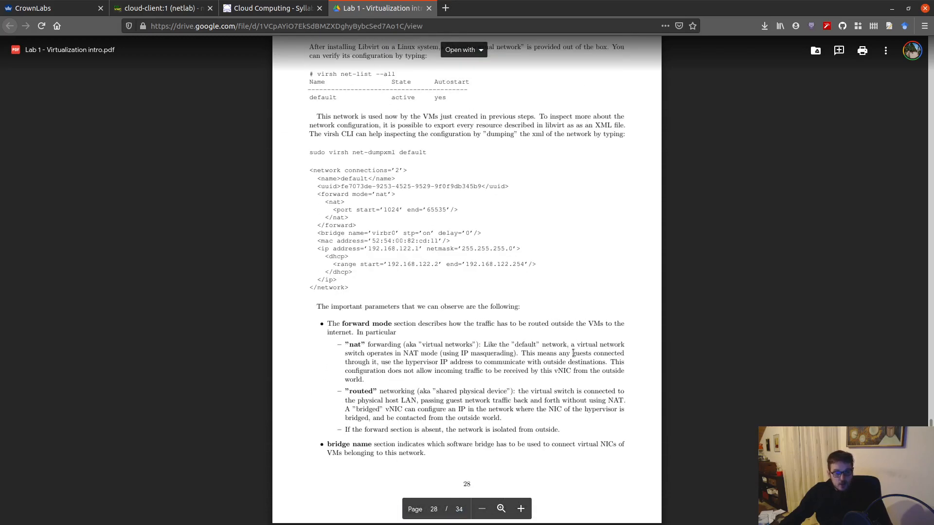
scroll(332, 378, "down", 4)
scroll(508, 290, "down", 2)
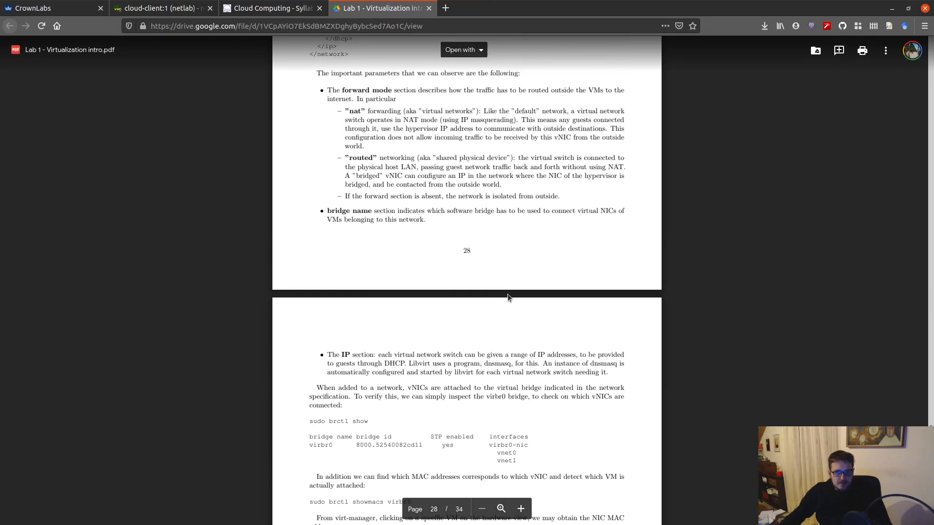
scroll(477, 226, "down", 3)
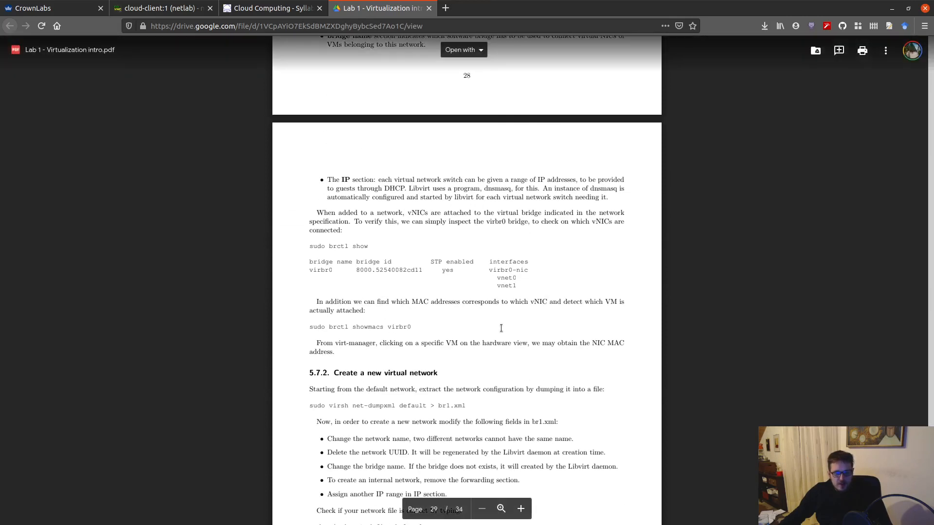
scroll(501, 329, "down", 3)
scroll(443, 282, "up", 3)
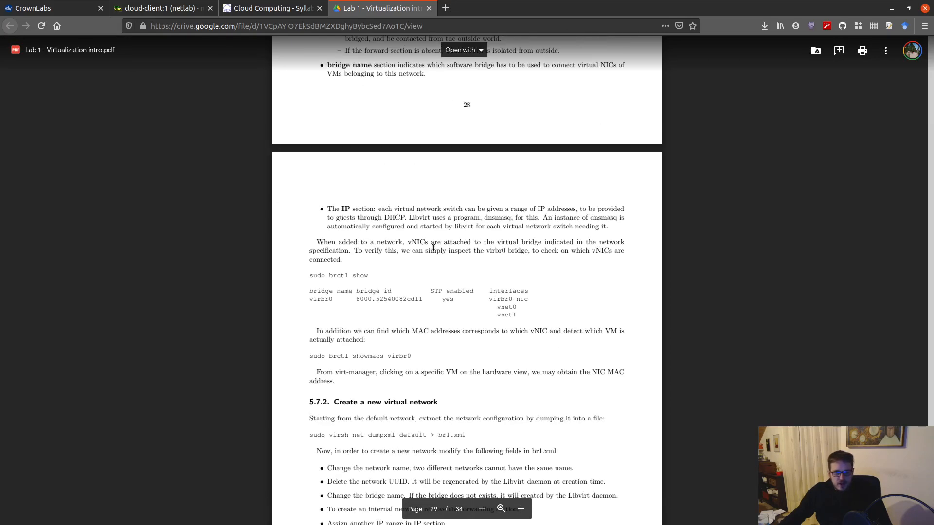
scroll(436, 253, "down", 9)
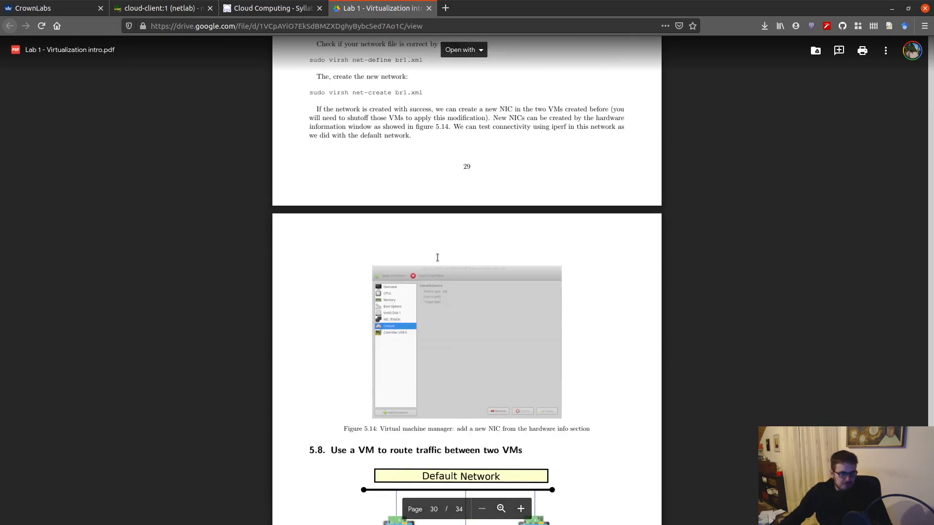
Review section 5.8's topology diagram and instructions for routing traffic between two VMs, and section 5.9 on comparing network devices.
scroll(437, 258, "down", 5)
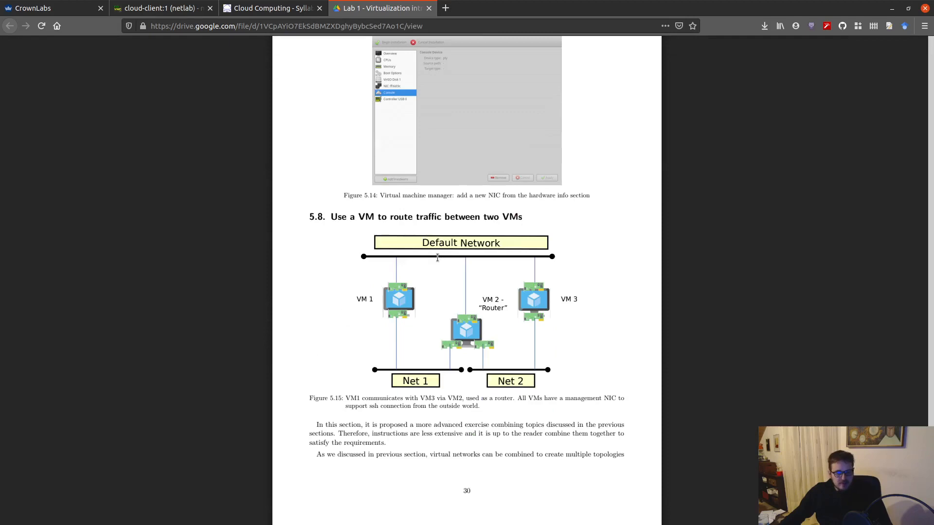
scroll(543, 351, "down", 4)
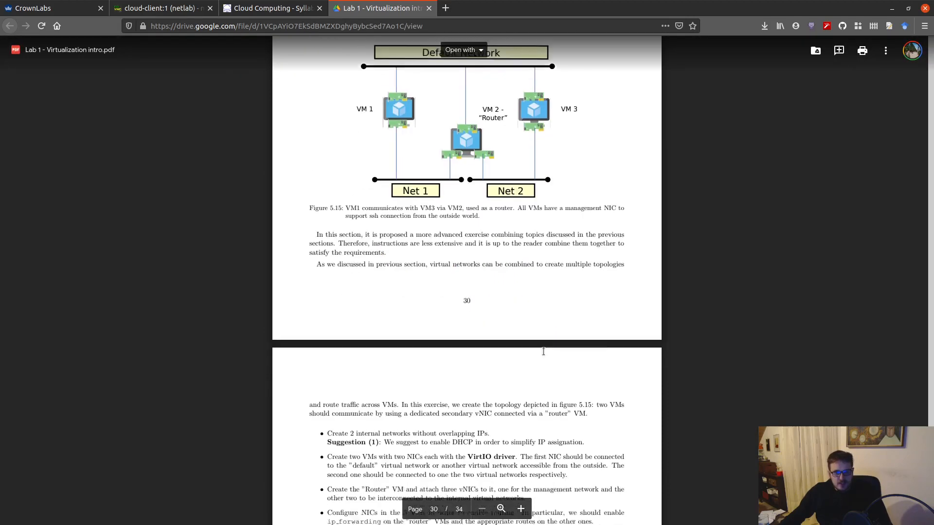
scroll(543, 352, "down", 3)
scroll(559, 357, "up", 5)
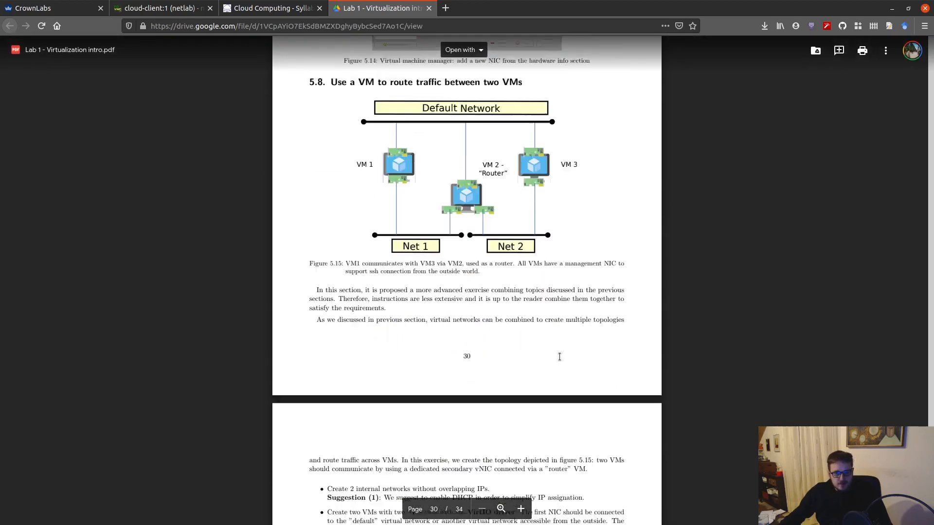
scroll(560, 357, "down", 6)
scroll(483, 277, "down", 2)
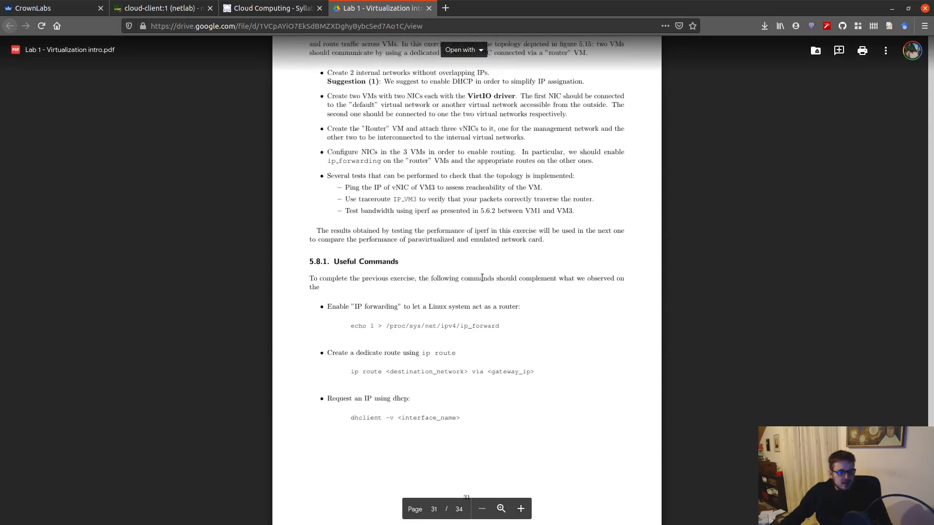
scroll(482, 277, "down", 10)
scroll(481, 274, "up", 18)
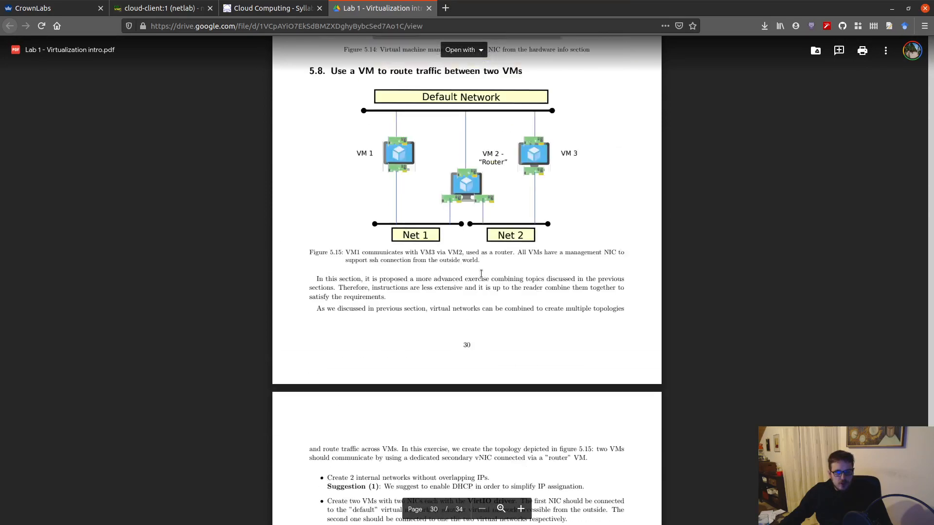
scroll(481, 274, "up", 4)
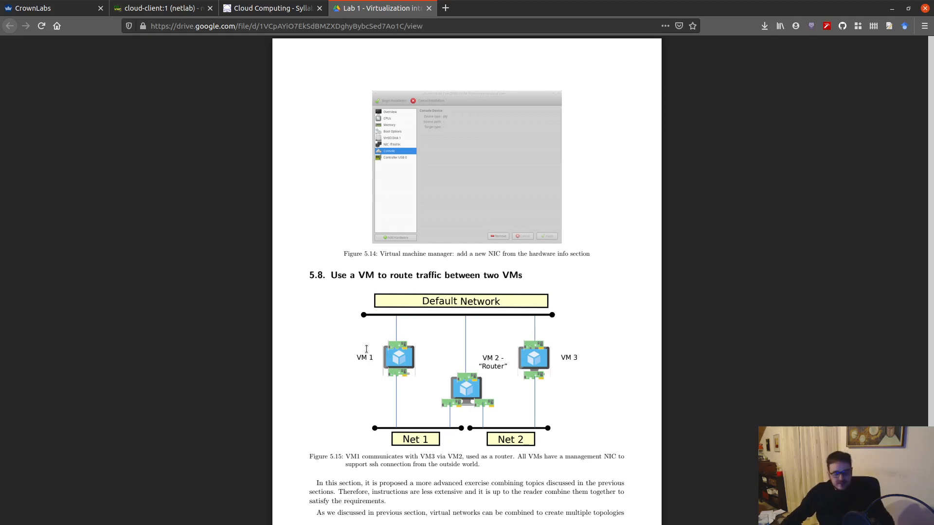
scroll(501, 376, "down", 20)
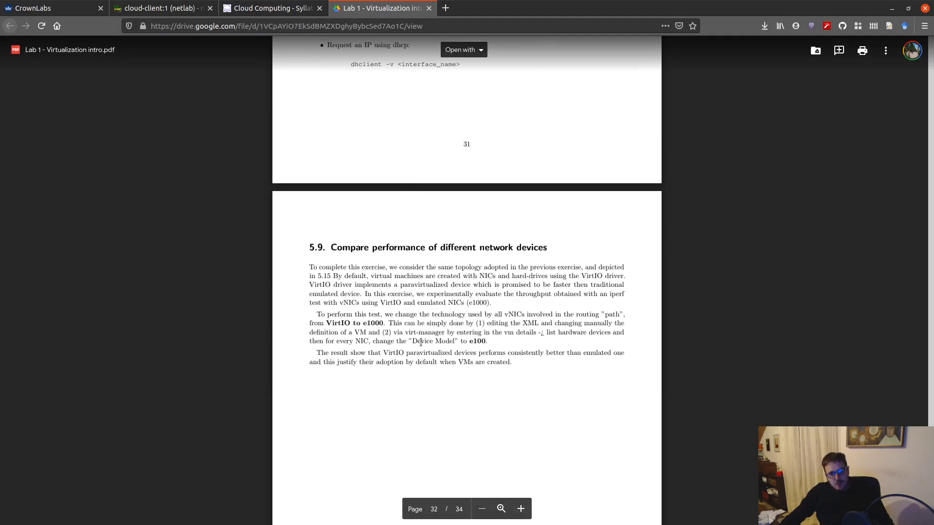
scroll(421, 345, "up", 15)
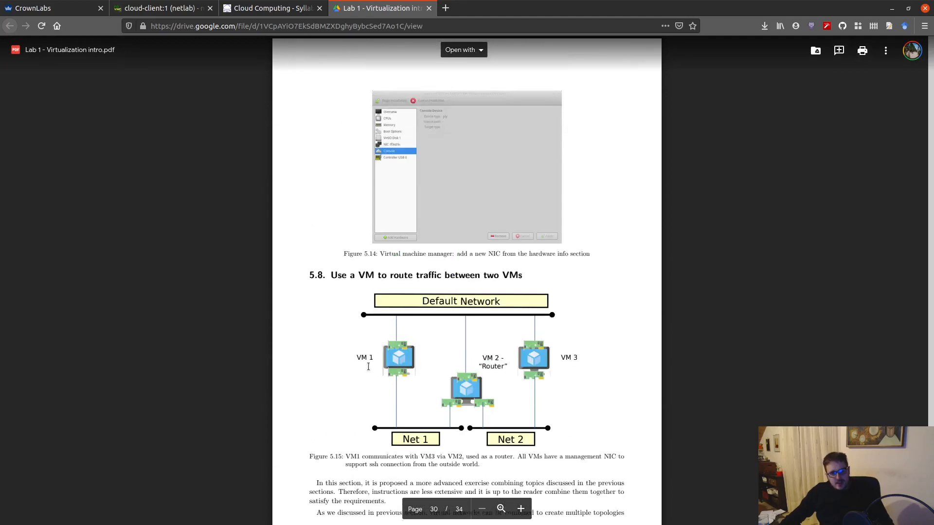